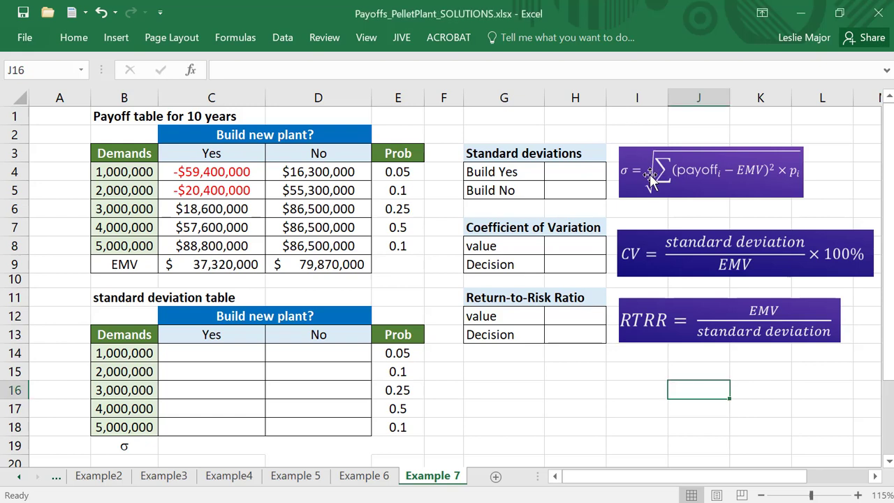
- Move the σ formula picture down beside the standard deviation table, then select C14
{"action": "left_click_drag", "start_coordinate": [639, 171], "coordinate": [506, 396]}
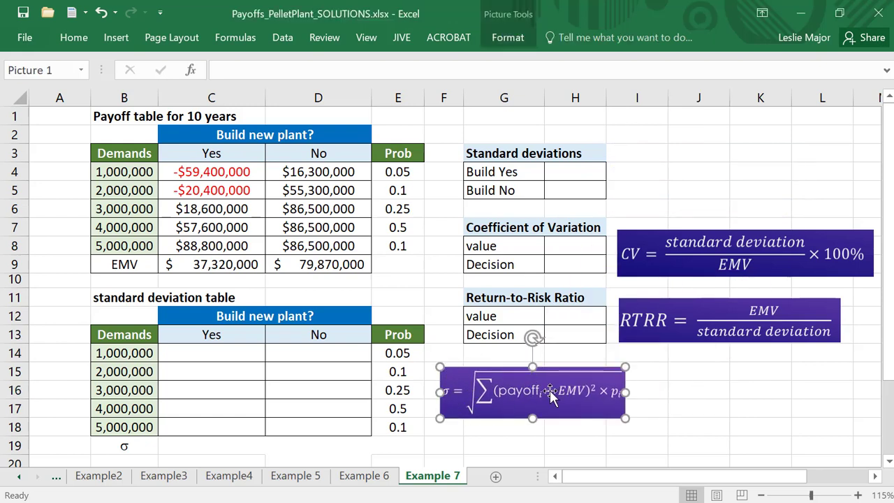
{"action": "left_click", "coordinate": [752, 423]}
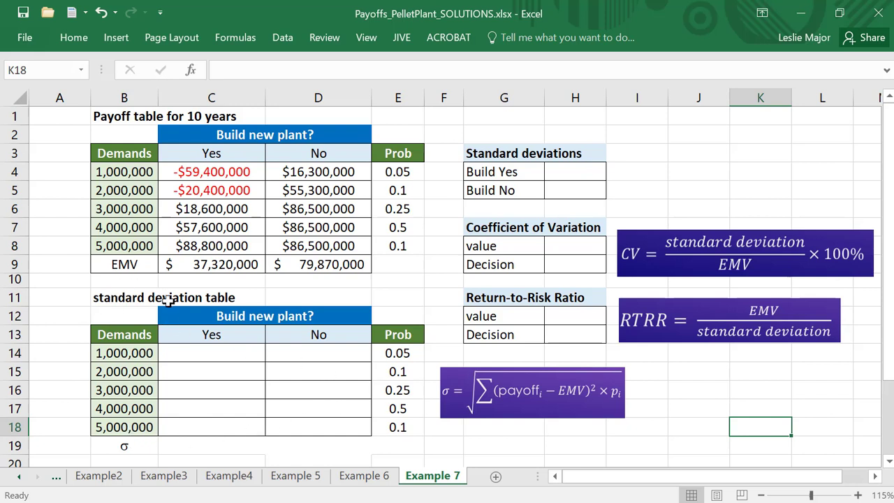
{"action": "left_click", "coordinate": [194, 352]}
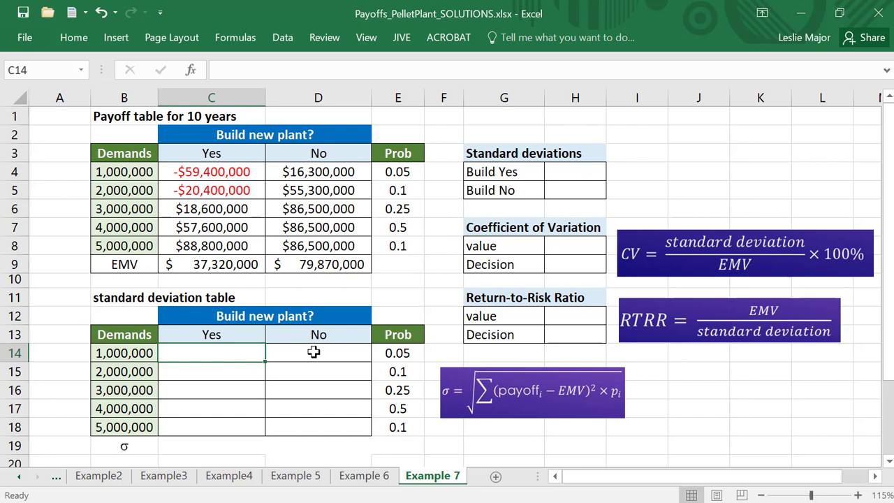
- Enter =(C4-C$9)^2*$E4 in C14 as the probability-weighted squared deviation for the 1,000,000 Yes row
{"action": "type", "text": "=("}
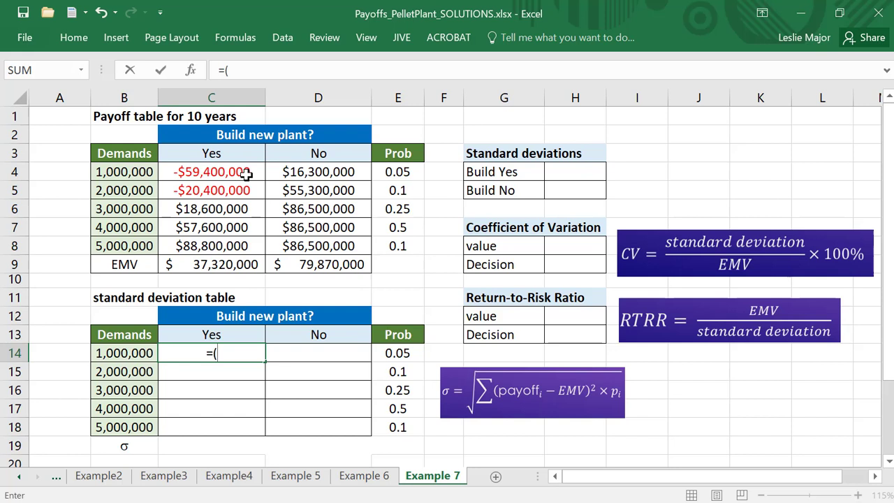
{"action": "left_click", "coordinate": [246, 174]}
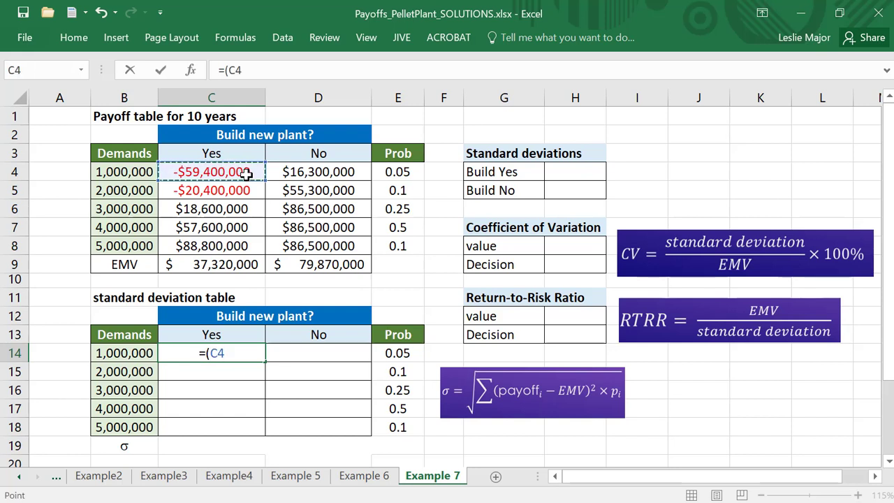
{"action": "type", "text": "-"}
{"action": "left_click", "coordinate": [201, 260]}
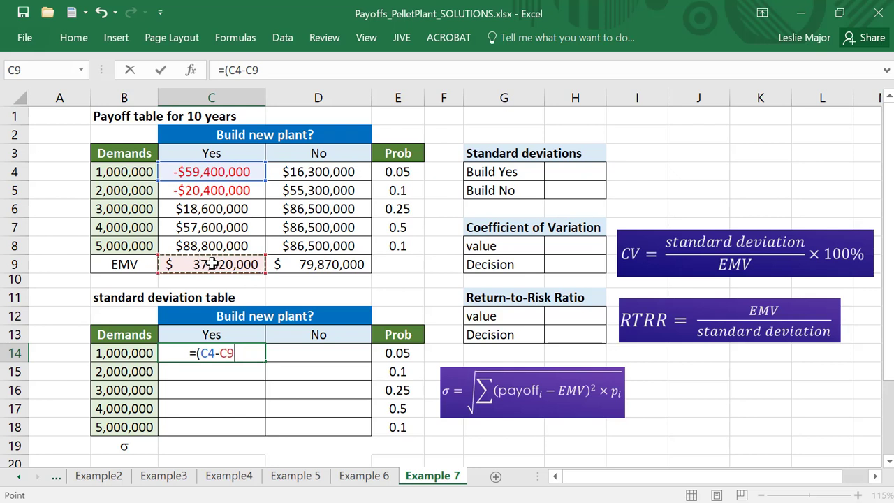
{"action": "left_click", "coordinate": [234, 353]}
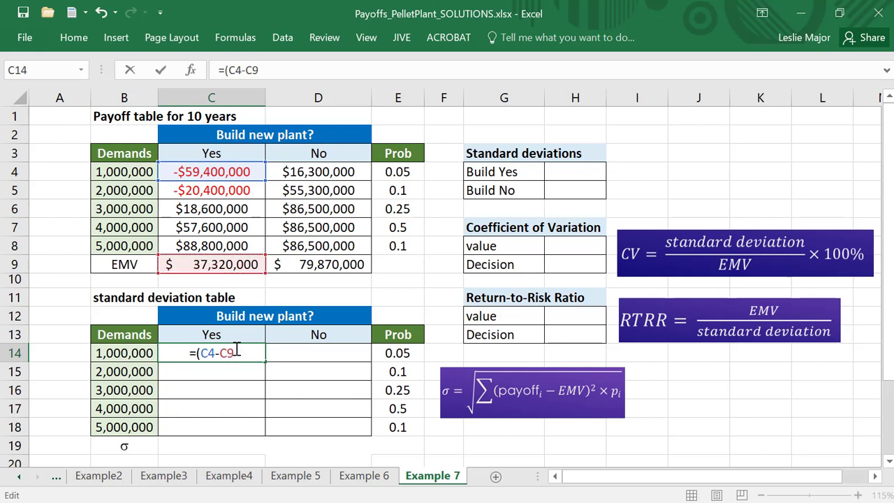
{"action": "type", "text": "$9)"}
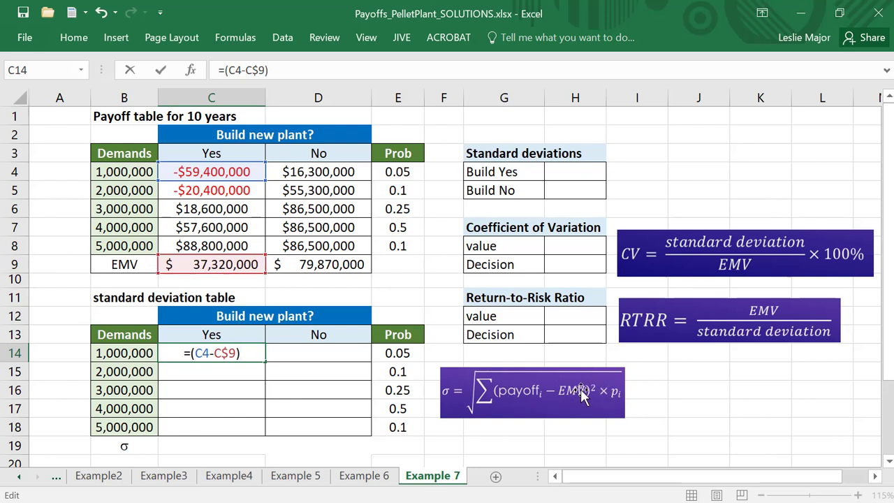
{"action": "type", "text": "^"}
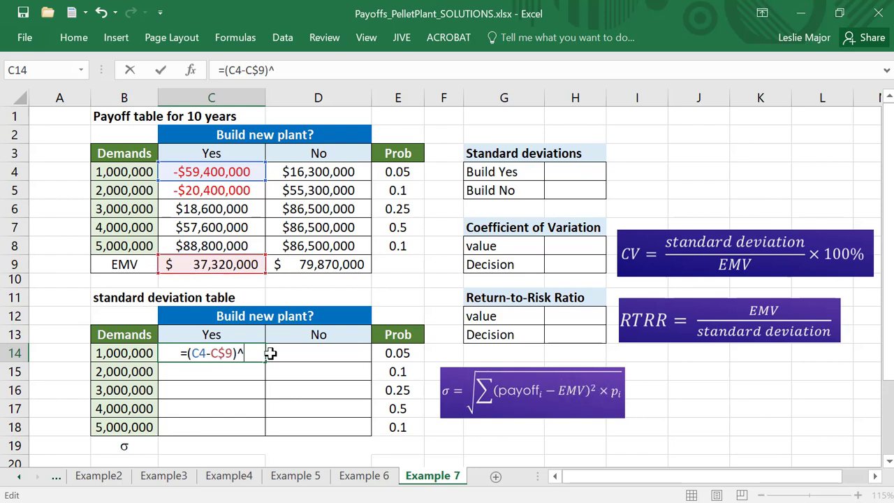
{"action": "type", "text": "2"}
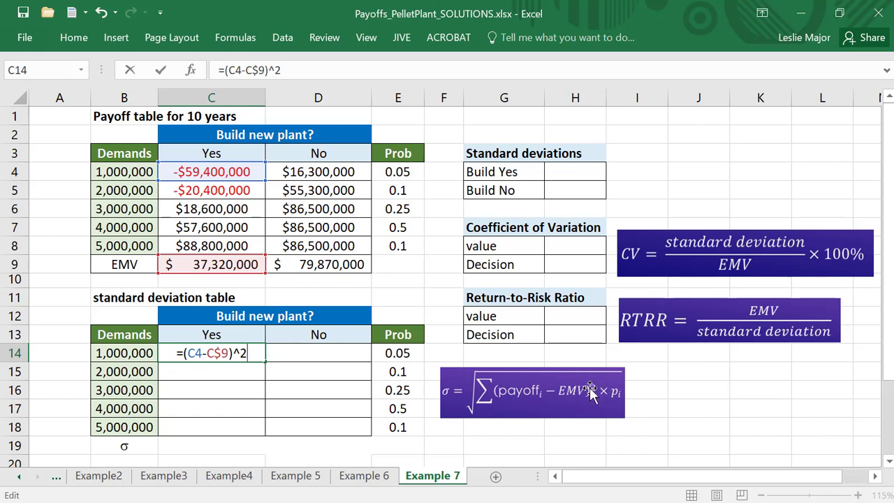
{"action": "type", "text": "*"}
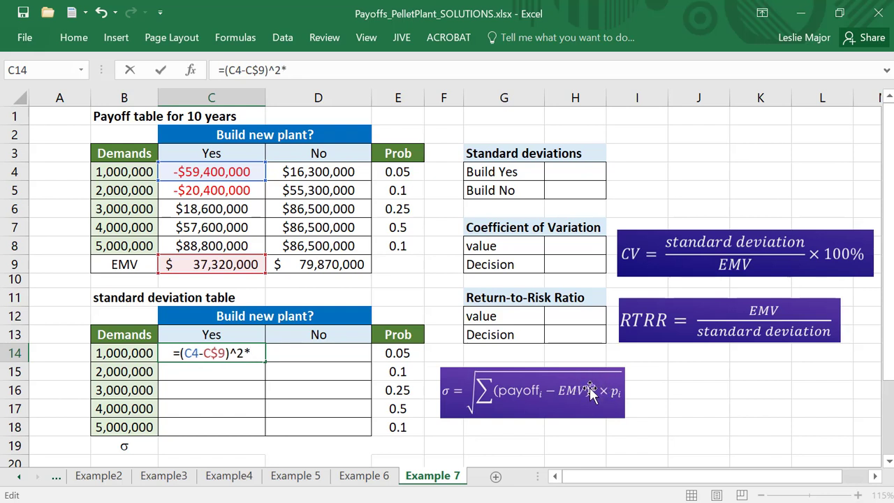
{"action": "left_click", "coordinate": [389, 174]}
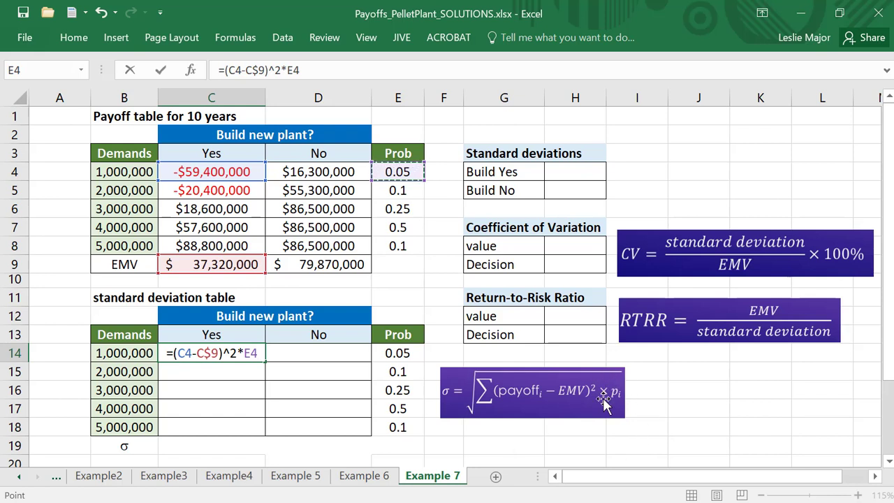
{"action": "left_click", "coordinate": [264, 354]}
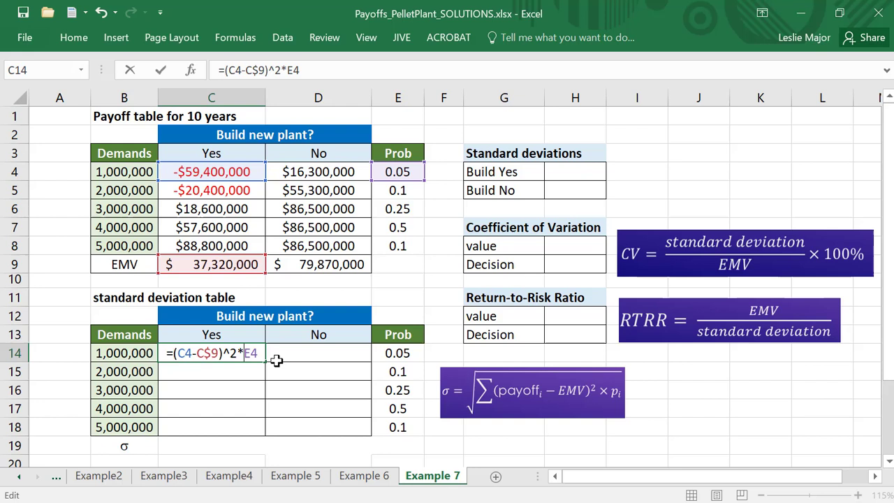
{"action": "type", "text": "$"}
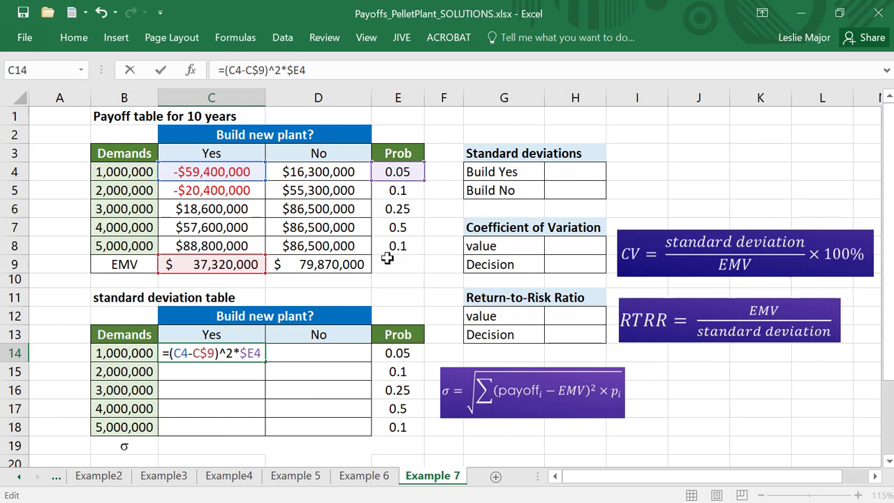
{"action": "key", "text": "Return"}
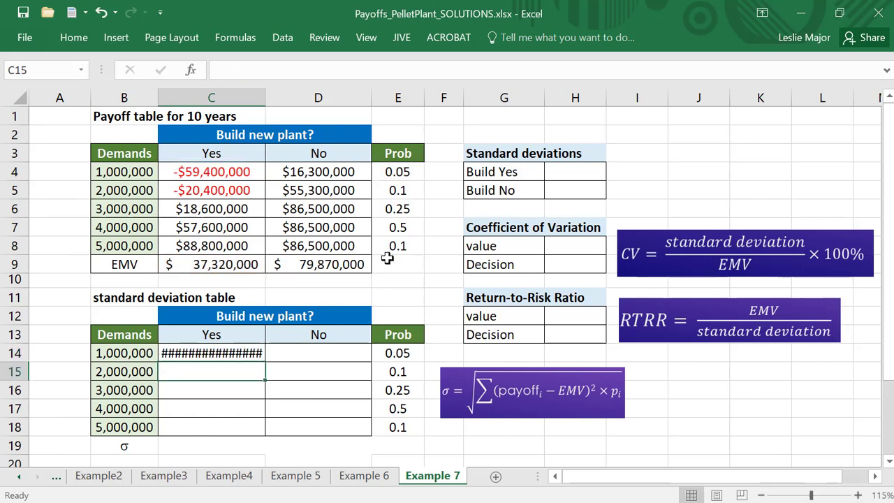
- Widen column C and fill the C14 squared-deviation formula down to C18
{"action": "key", "text": "Up"}
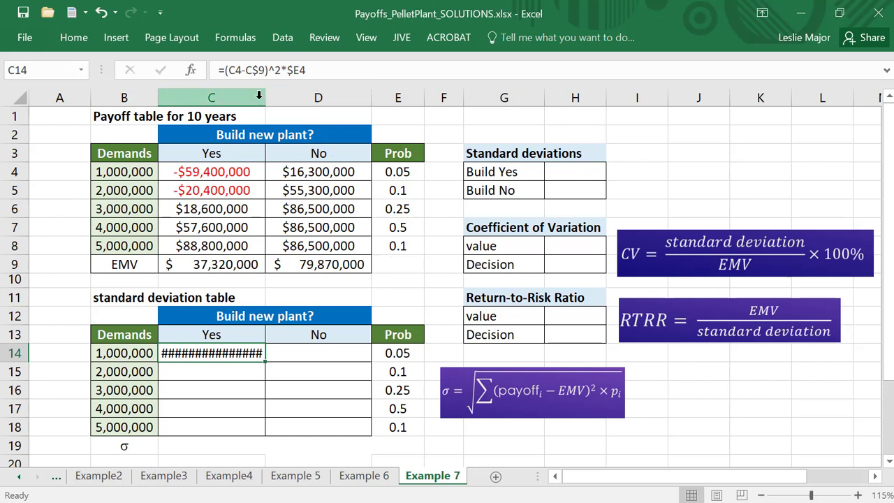
{"action": "left_click_drag", "start_coordinate": [265, 97], "coordinate": [301, 101]}
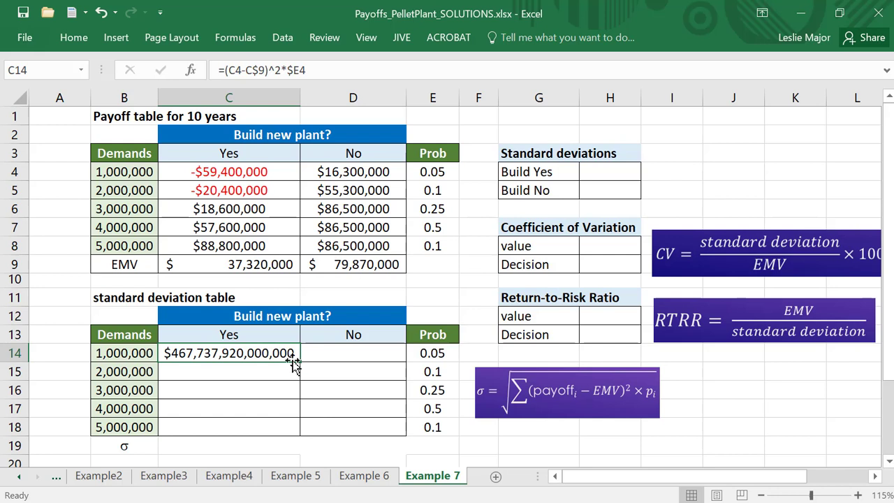
{"action": "left_click_drag", "start_coordinate": [298, 362], "coordinate": [301, 427]}
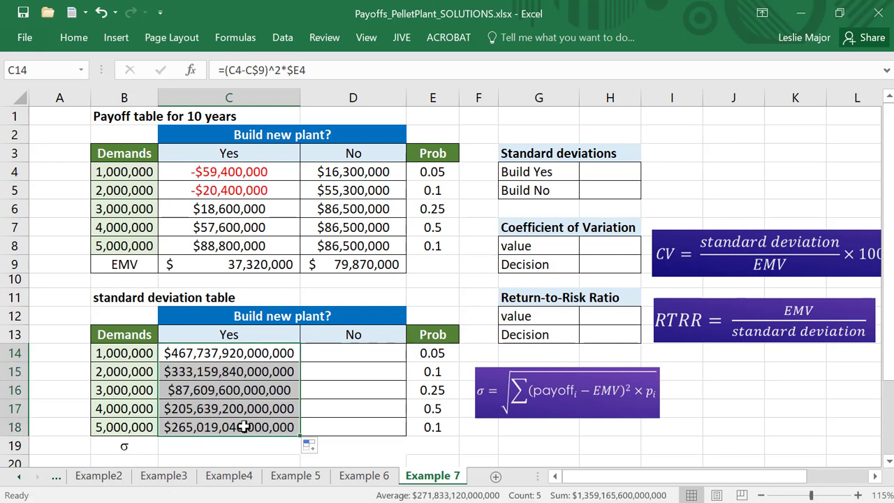
- Check the copied squared-deviation formulas in C14, C15 and C16
{"action": "left_click", "coordinate": [253, 371]}
{"action": "double_click", "coordinate": [252, 370]}
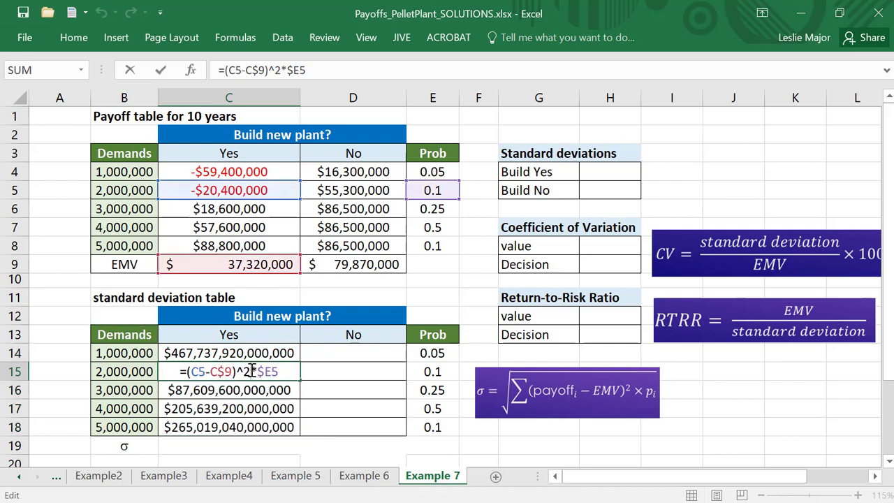
{"action": "key", "text": "Return"}
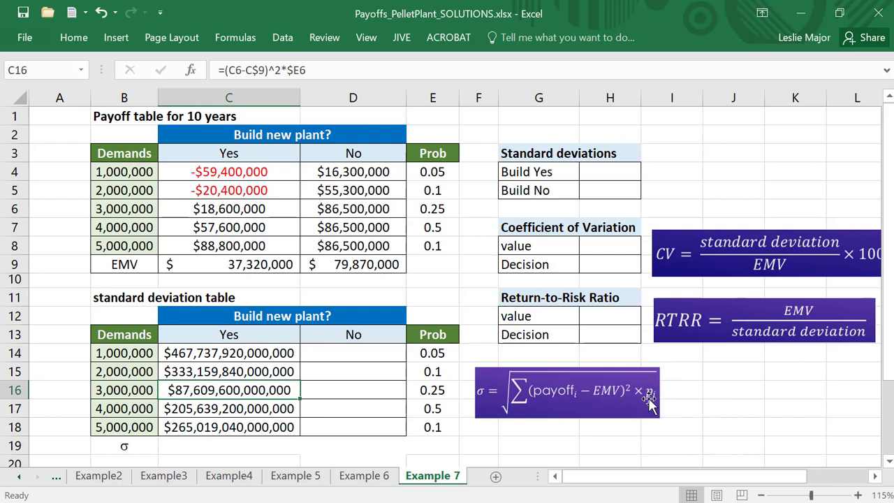
{"action": "double_click", "coordinate": [271, 353]}
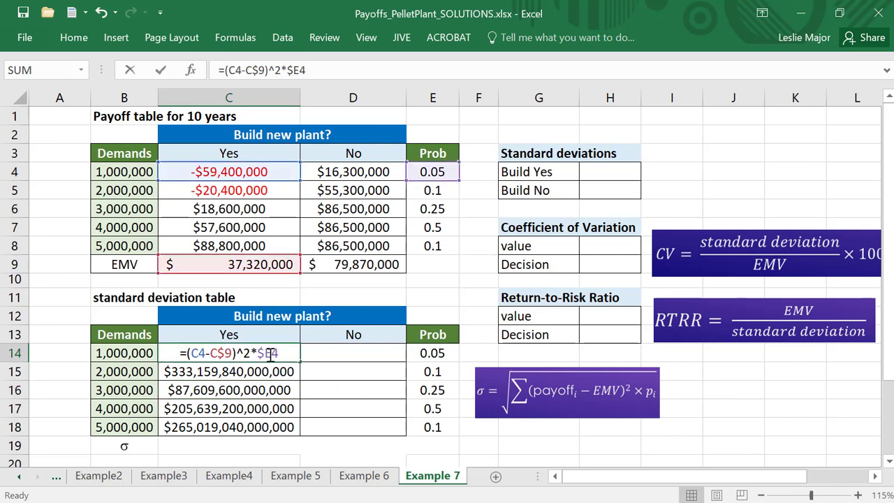
{"action": "key", "text": "Return"}
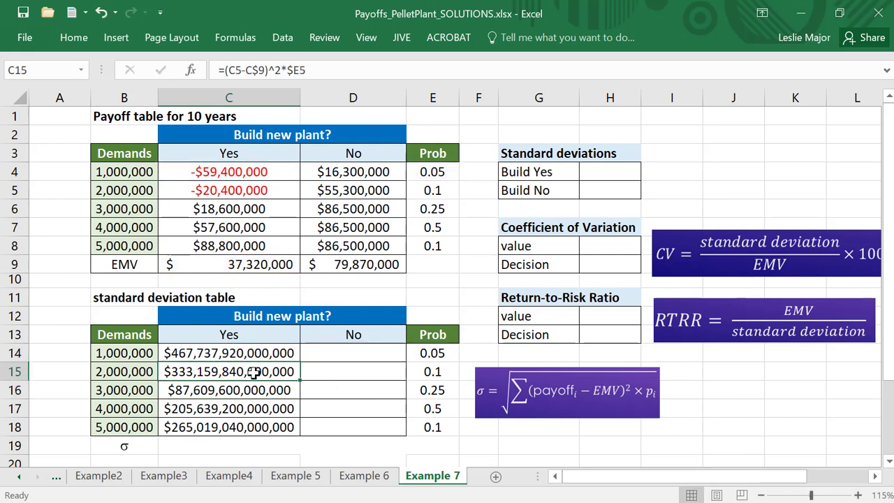
{"action": "double_click", "coordinate": [254, 372]}
{"action": "key", "text": "Return"}
{"action": "double_click", "coordinate": [246, 391]}
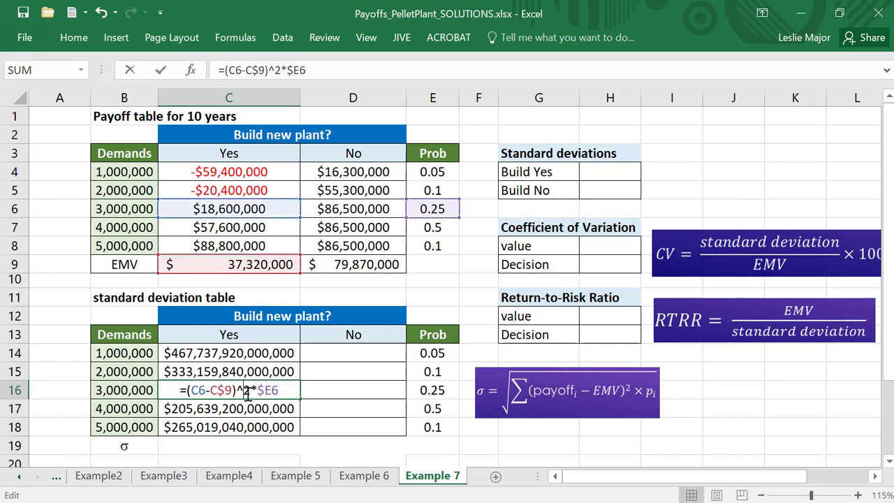
{"action": "key", "text": "Return"}
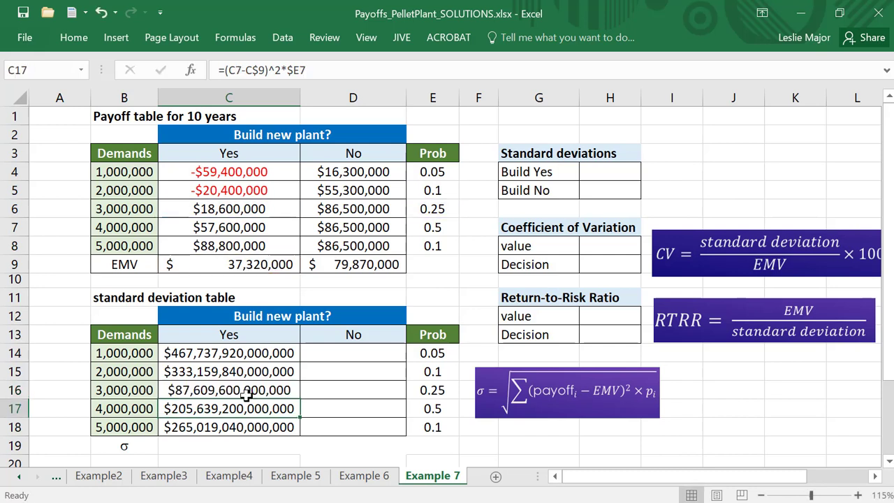
- Enter =SQRT(SUM(C14:C18)) in C19, giving a Build Yes σ of $36,866,863
{"action": "left_click", "coordinate": [232, 443]}
{"action": "type", "text": "="}
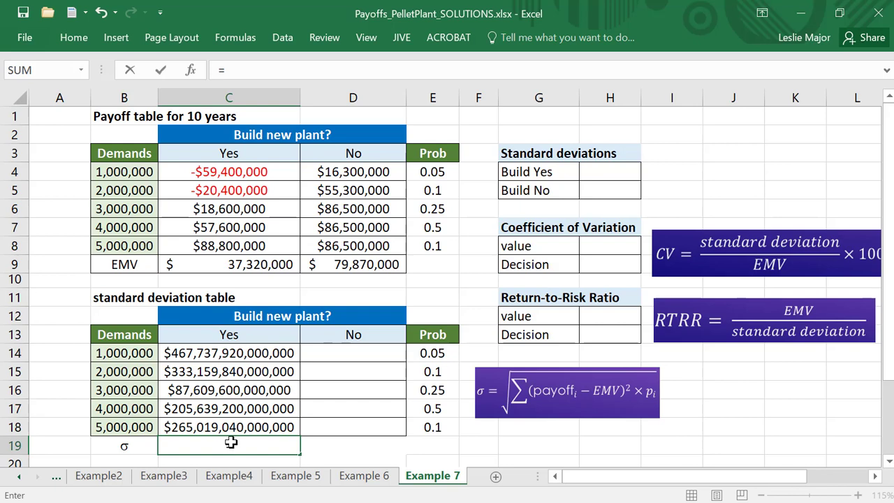
{"action": "type", "text": "sqrt("}
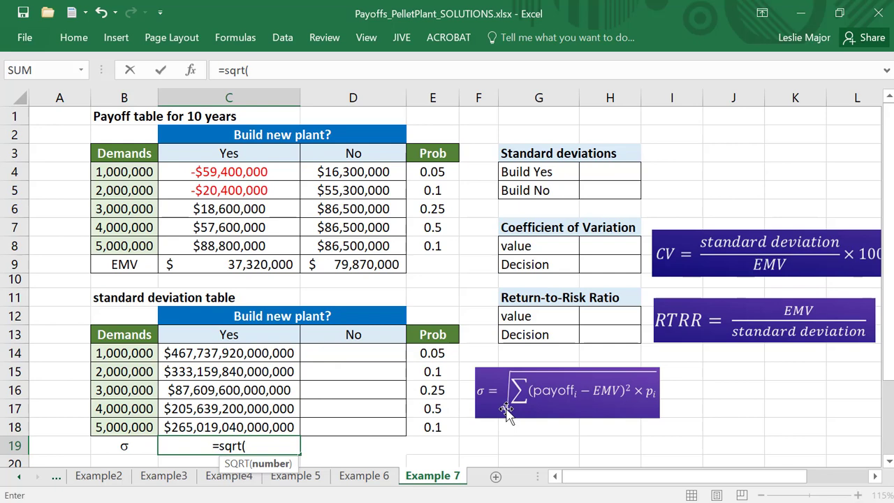
{"action": "type", "text": "sum("}
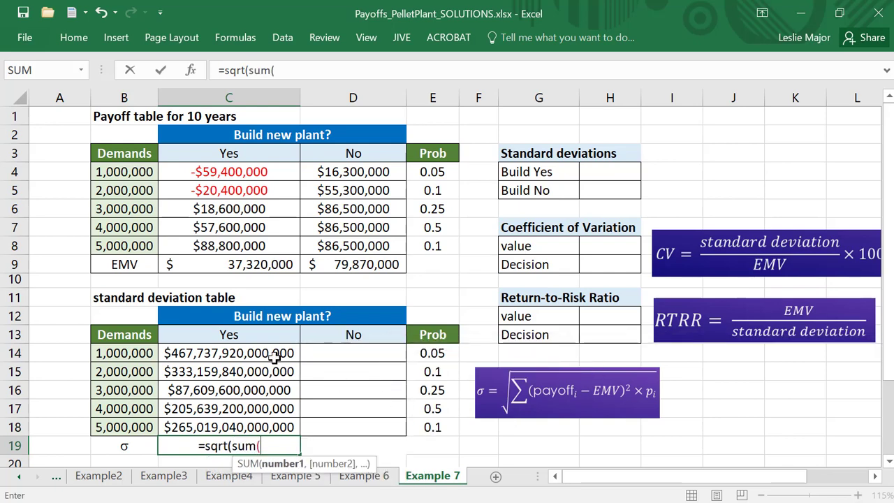
{"action": "left_click_drag", "start_coordinate": [275, 356], "coordinate": [258, 425]}
{"action": "type", "text": "))"}
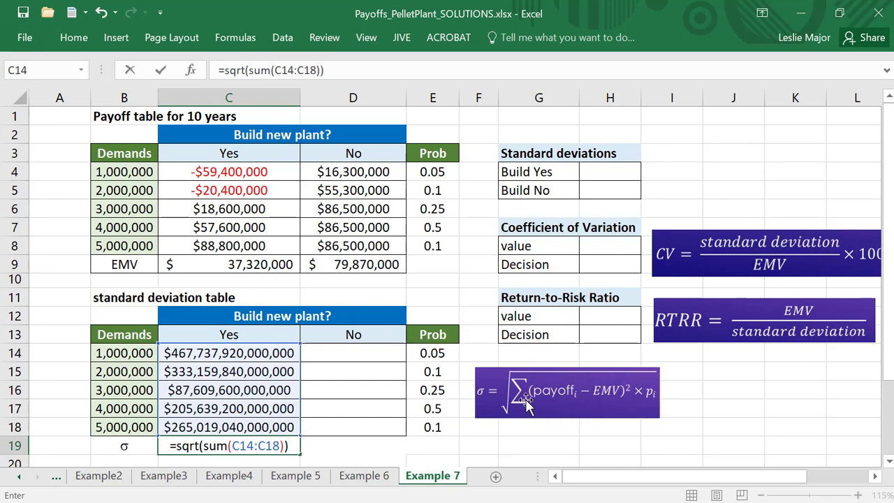
{"action": "key", "text": "Return"}
{"action": "key", "text": "Up"}
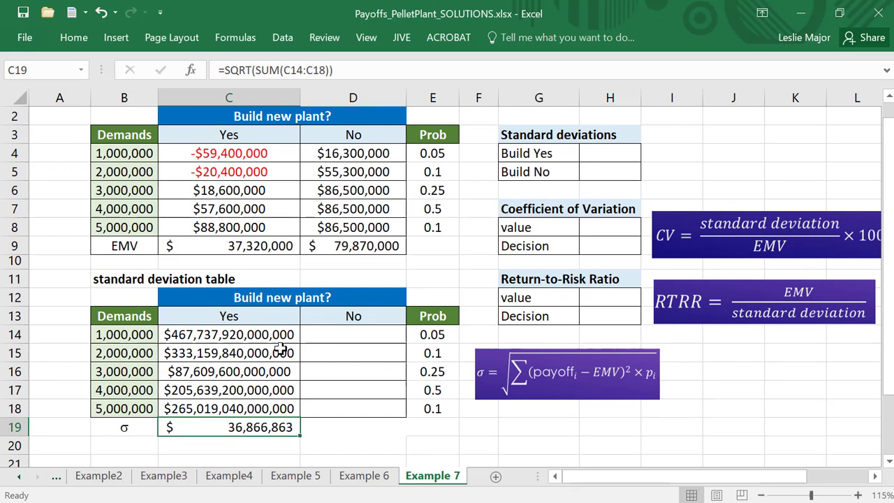
- Copy the squared-deviation formula into D14, autofit column D, and fill C14:D14 down to row 18
{"action": "left_click", "coordinate": [260, 334]}
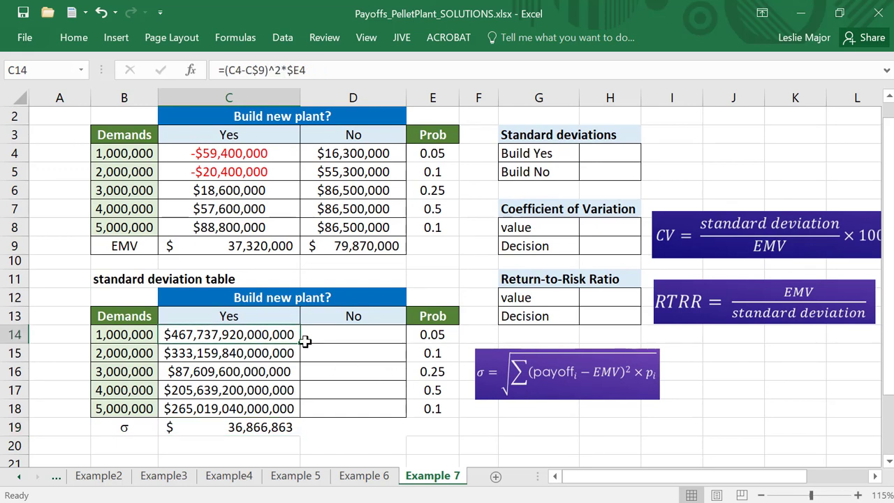
{"action": "left_click_drag", "start_coordinate": [300, 343], "coordinate": [353, 338]}
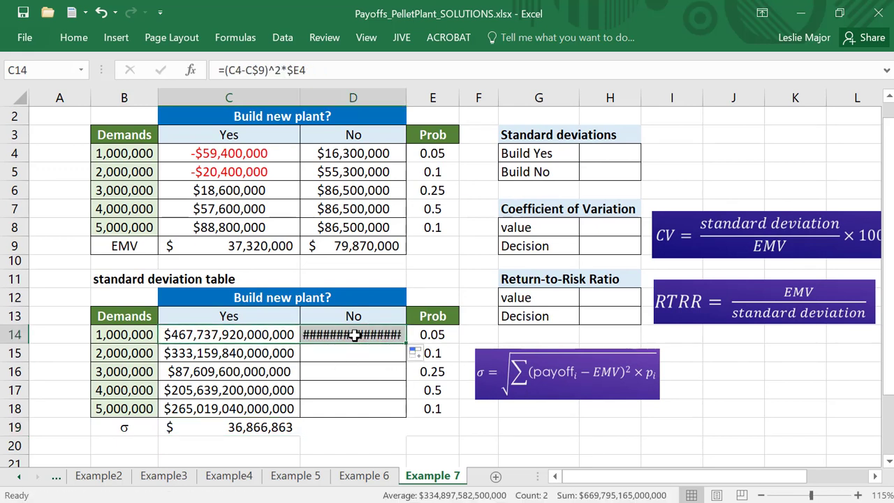
{"action": "double_click", "coordinate": [406, 97]}
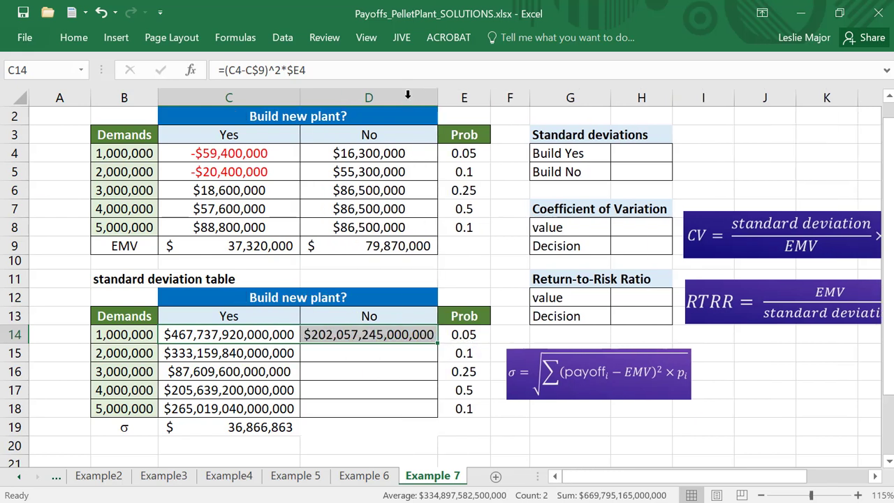
{"action": "left_click_drag", "start_coordinate": [437, 343], "coordinate": [433, 408]}
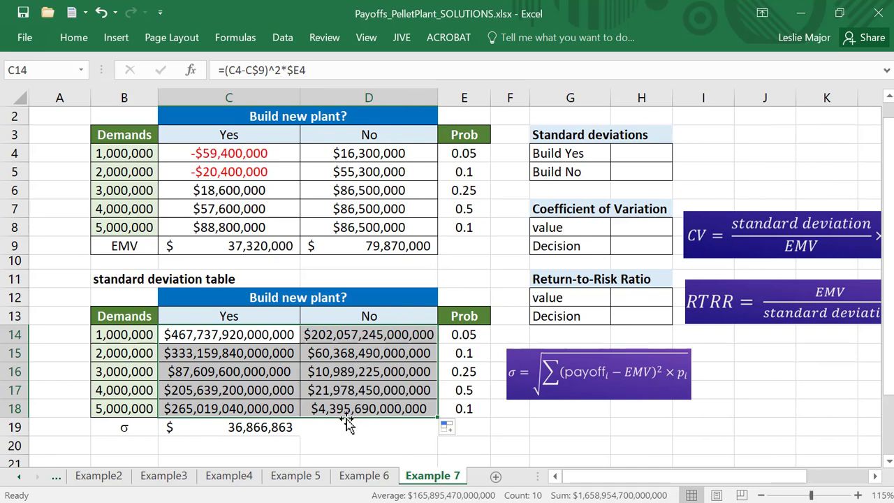
- Copy the C19 σ formula into D19, giving a Build No σ of $17,314,419
{"action": "left_click", "coordinate": [267, 431]}
{"action": "key", "text": "ctrl+c"}
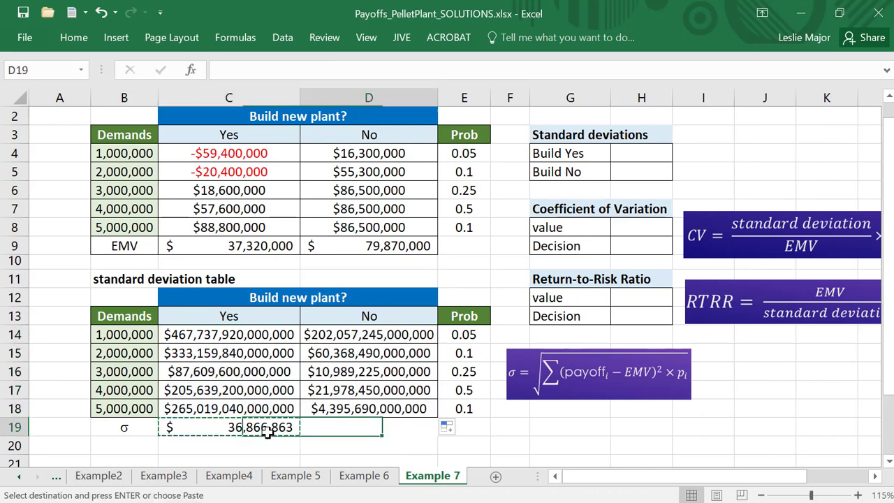
{"action": "key", "text": "Right"}
{"action": "key", "text": "ctrl+v"}
{"action": "double_click", "coordinate": [395, 425]}
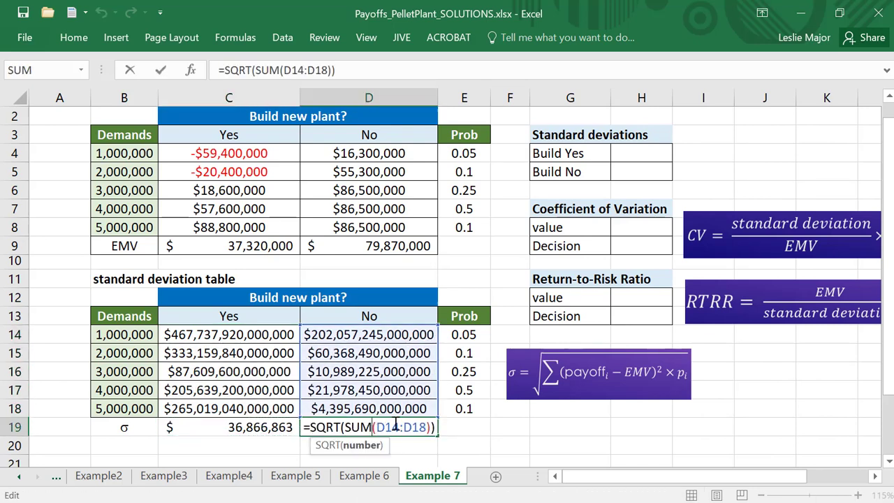
{"action": "key", "text": "Return"}
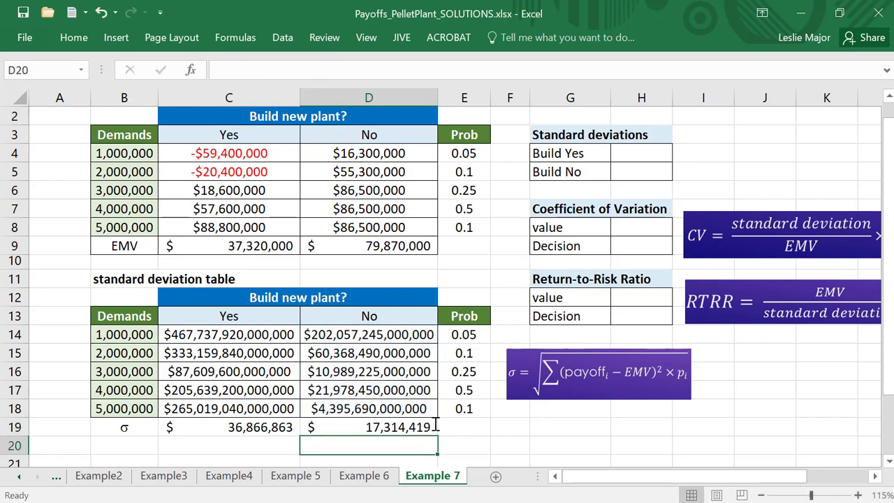
- Link H4 to C19 and H5 to D19 in the Standard deviations summary
{"action": "left_click", "coordinate": [628, 157]}
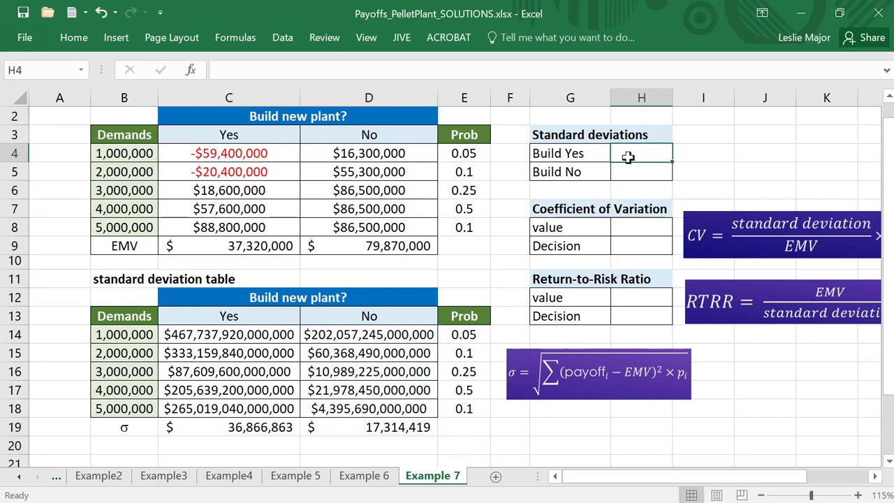
{"action": "type", "text": "="}
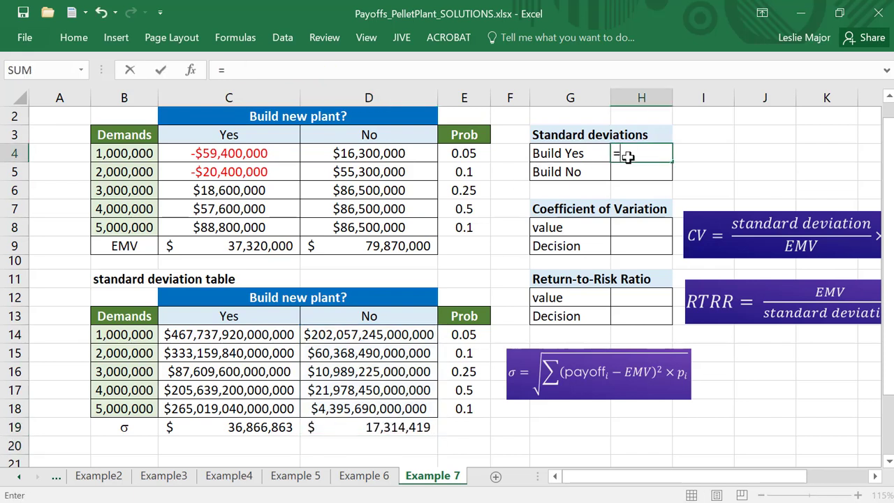
{"action": "left_click", "coordinate": [244, 424]}
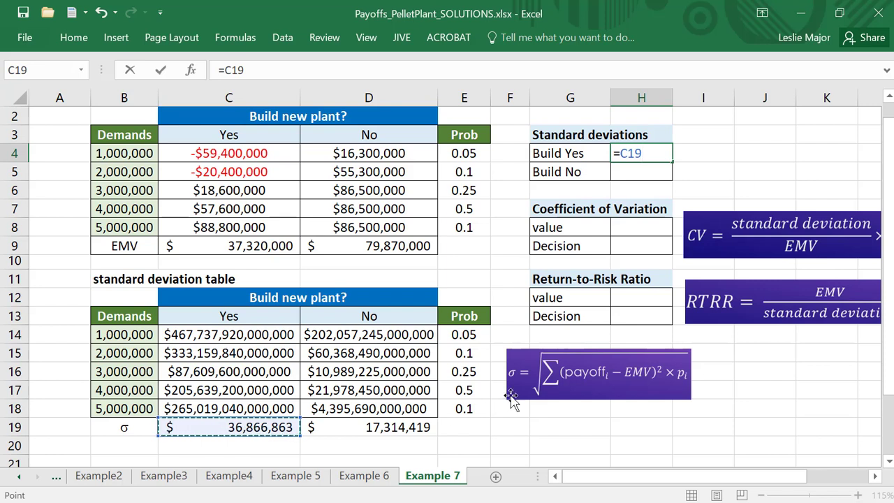
{"action": "key", "text": "Return"}
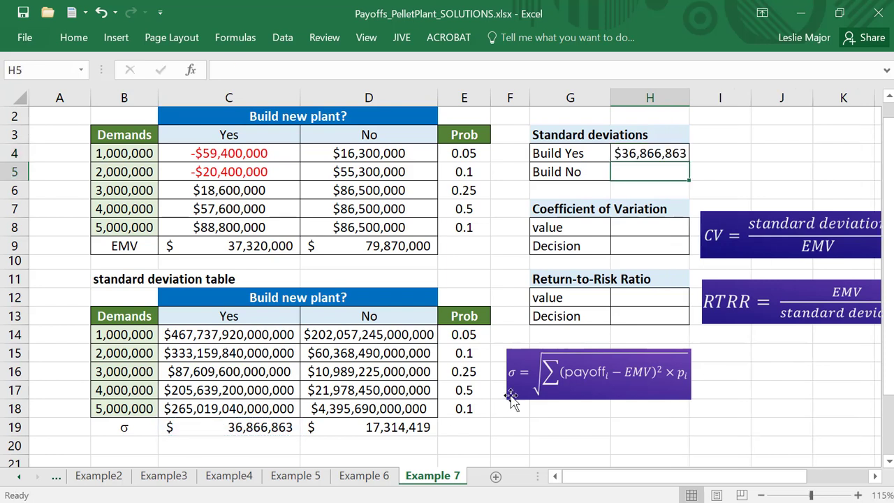
{"action": "type", "text": "="}
{"action": "left_click", "coordinate": [379, 423]}
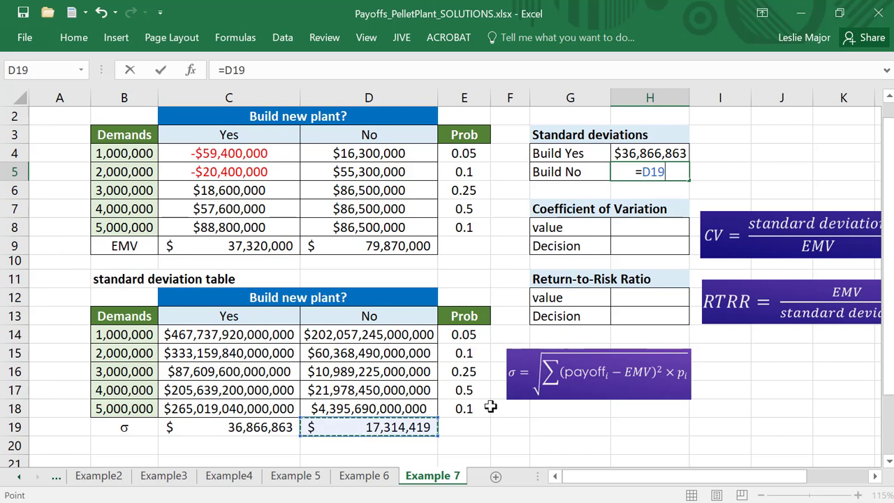
{"action": "key", "text": "ctrl+Return"}
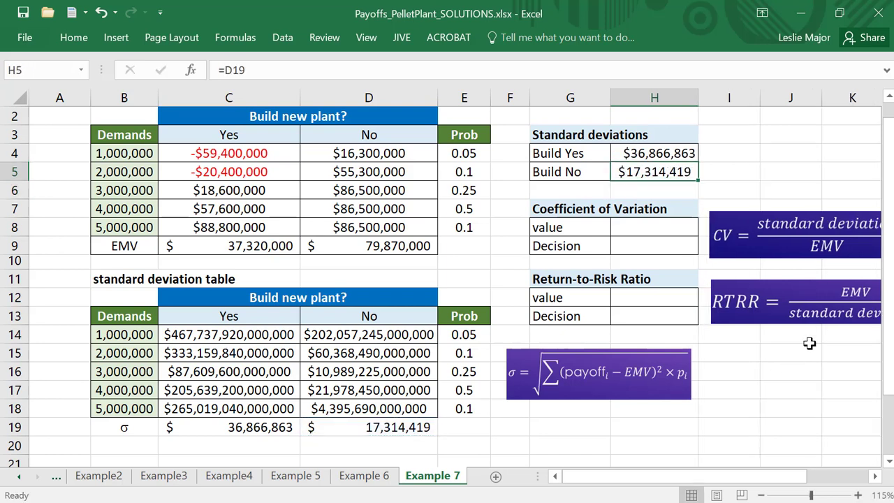
{"action": "left_click_drag", "start_coordinate": [687, 150], "coordinate": [685, 168]}
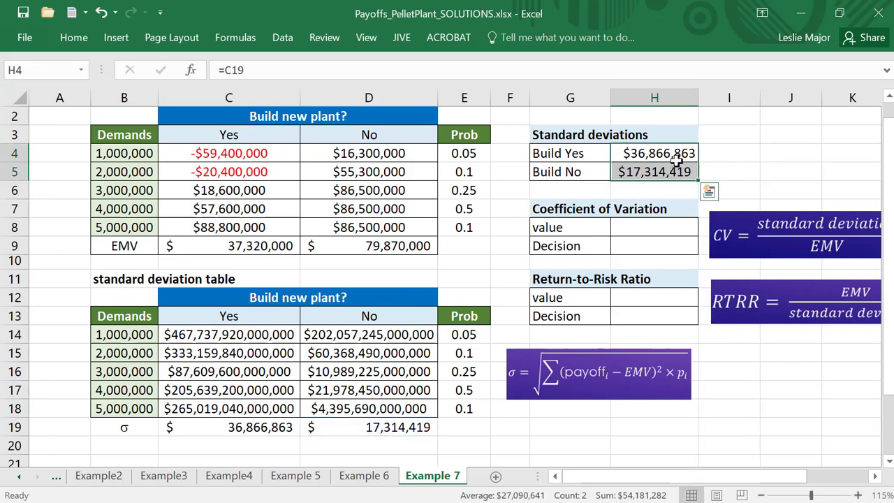
- Review the EMV formulas in C9 and D9 and the H4/H5 links
{"action": "left_click", "coordinate": [288, 241]}
{"action": "left_click", "coordinate": [370, 241]}
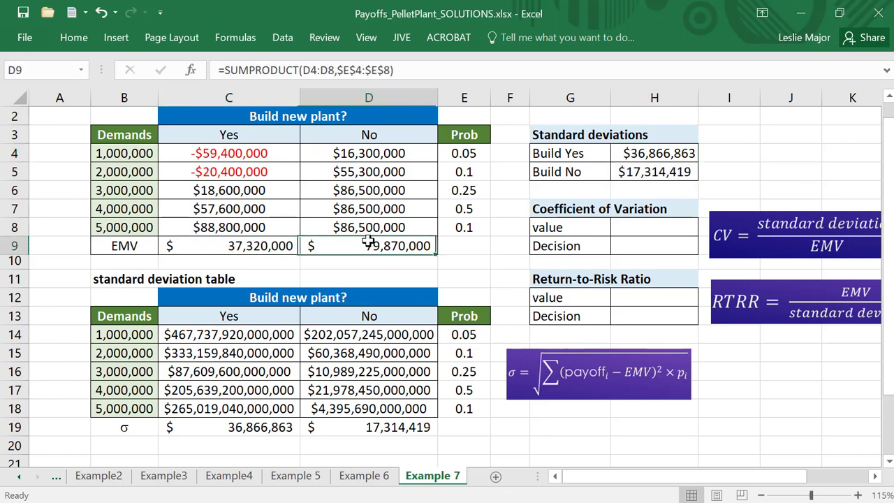
{"action": "left_click", "coordinate": [254, 246]}
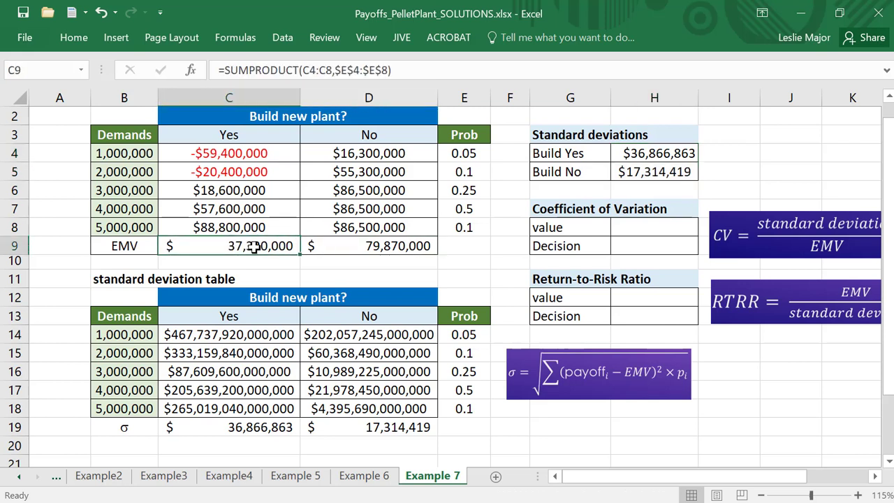
{"action": "left_click", "coordinate": [356, 247]}
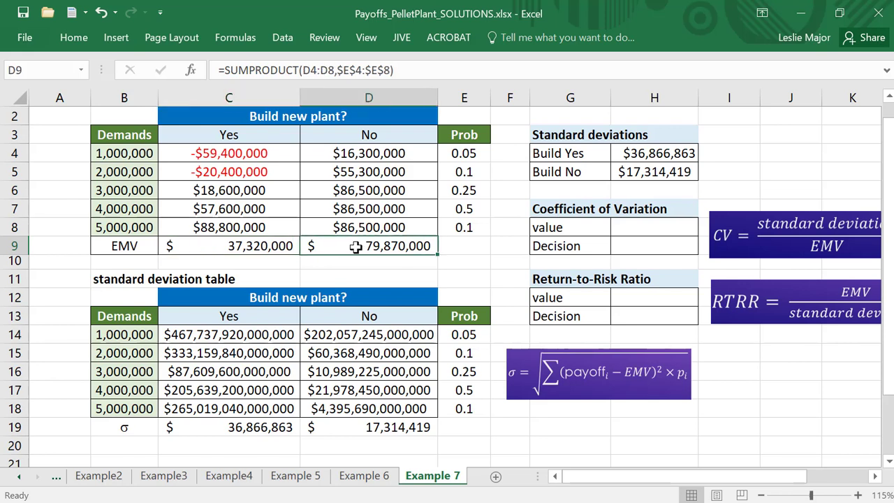
{"action": "left_click", "coordinate": [262, 247]}
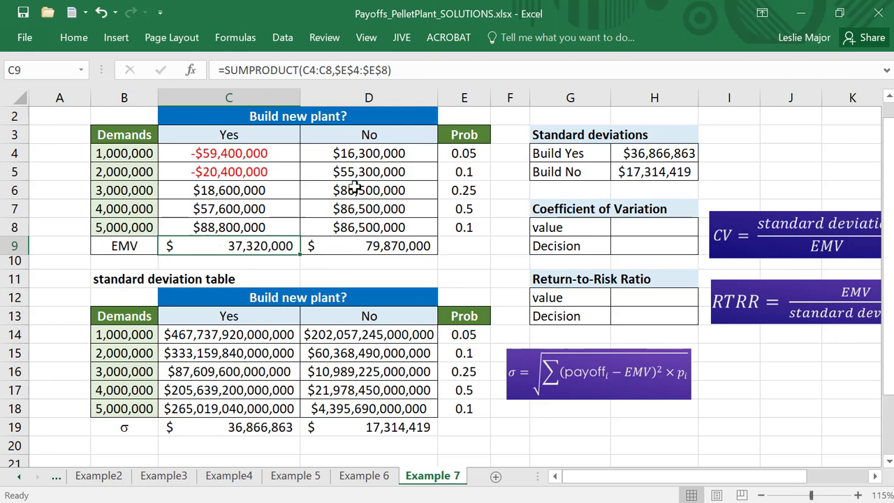
{"action": "left_click", "coordinate": [630, 153]}
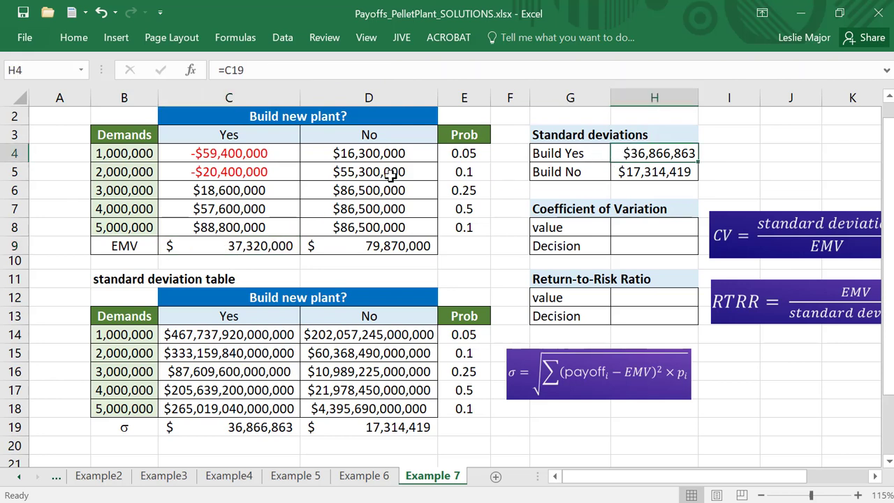
{"action": "left_click", "coordinate": [650, 178]}
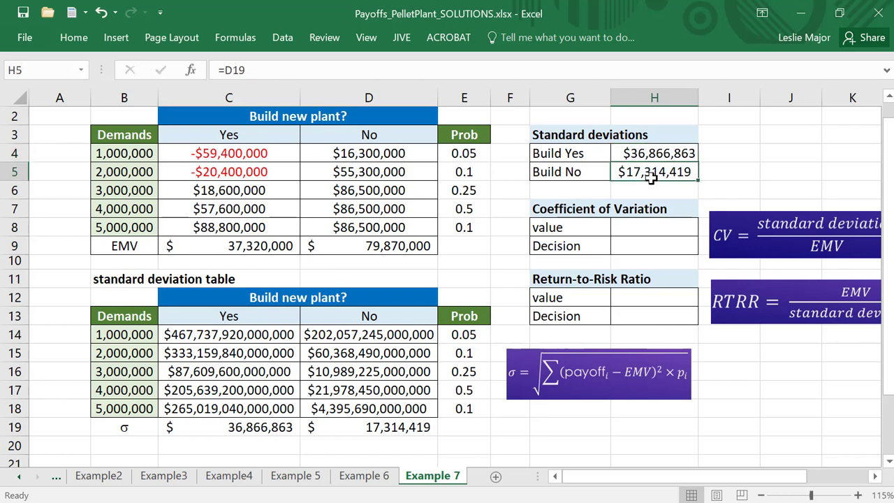
{"action": "left_click", "coordinate": [733, 157]}
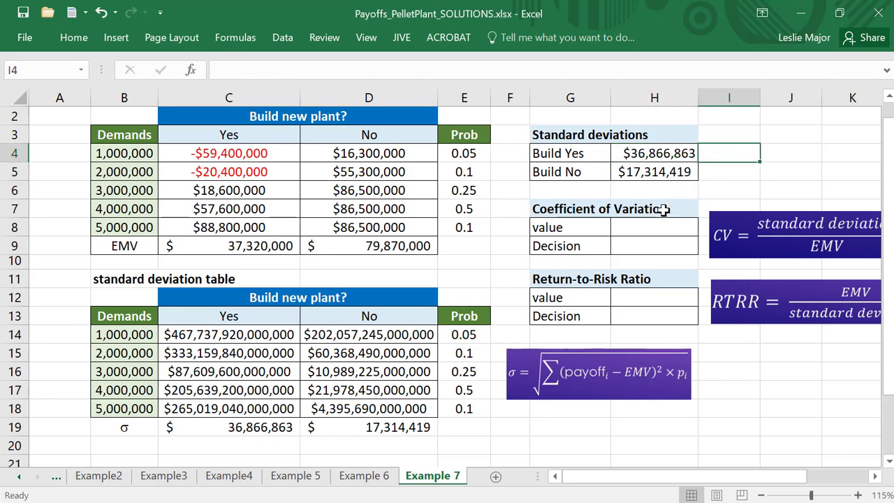
- Shift the CV picture left to show × 100% and place the σ picture beside Standard deviations
{"action": "left_click", "coordinate": [873, 478]}
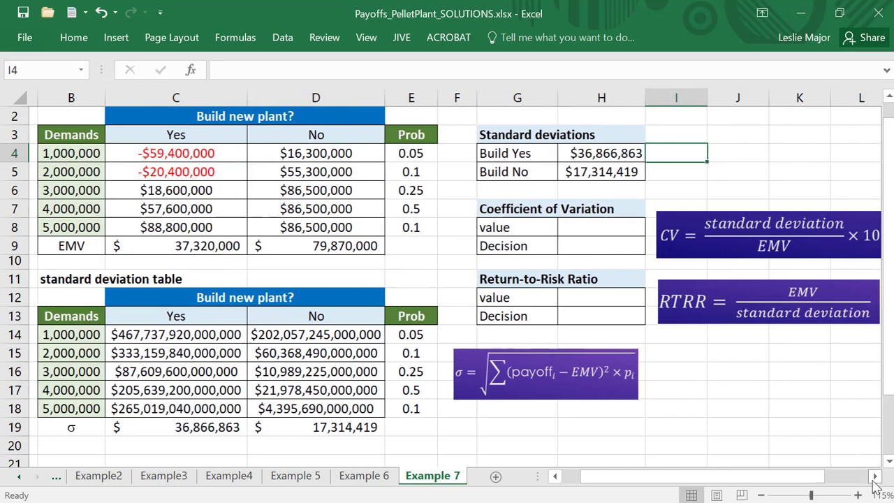
{"action": "left_click", "coordinate": [707, 238]}
{"action": "left_click_drag", "start_coordinate": [707, 237], "coordinate": [693, 239]}
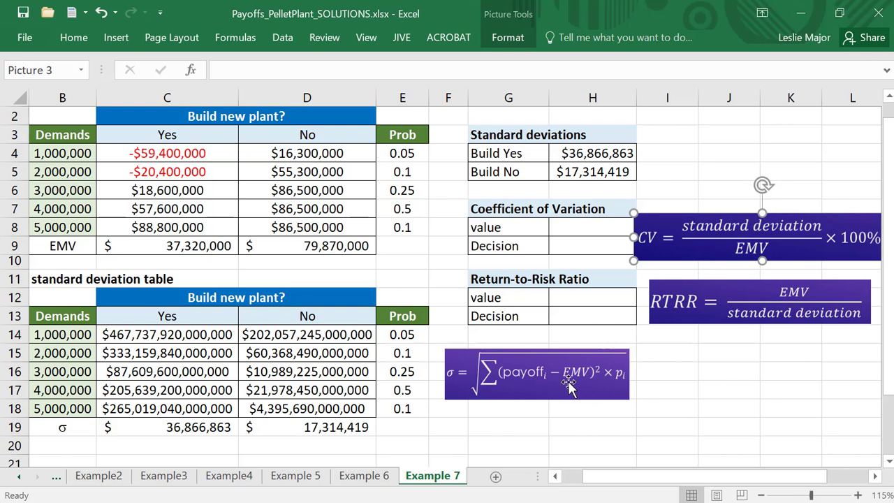
{"action": "left_click_drag", "start_coordinate": [568, 383], "coordinate": [772, 160]}
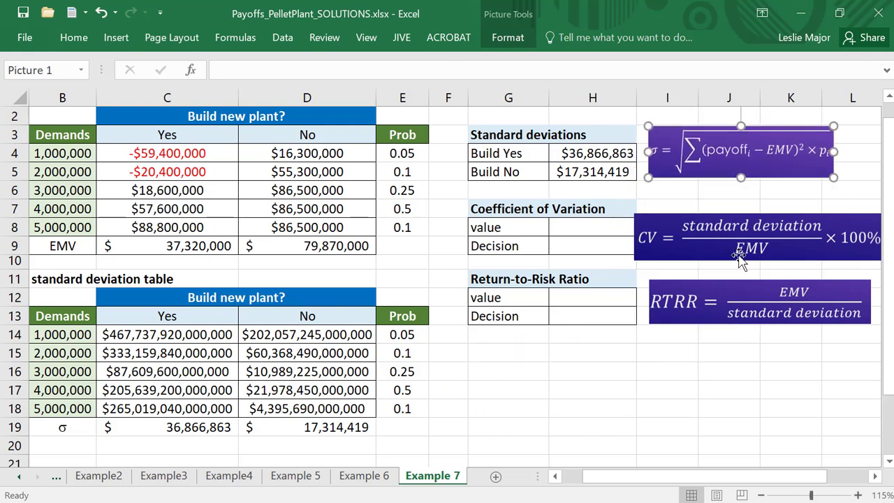
{"action": "left_click", "coordinate": [566, 230]}
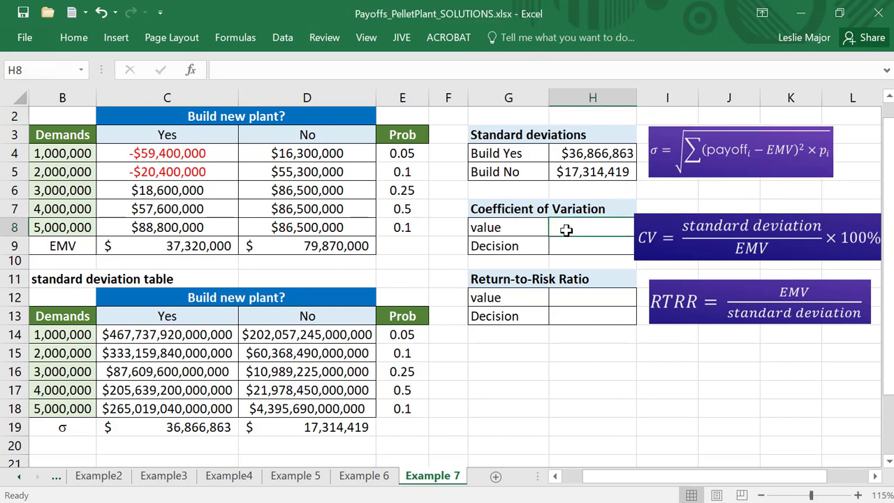
{"action": "type", "text": "="}
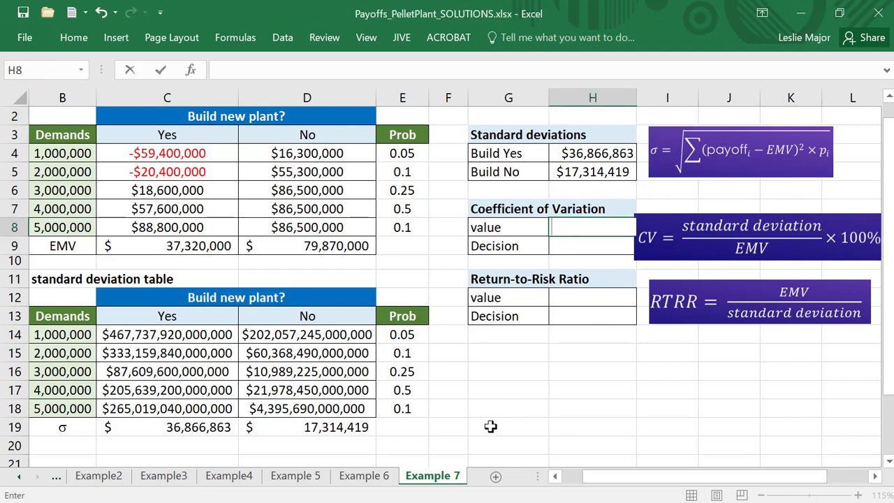
- Label cell B20 as CV
{"action": "left_click", "coordinate": [85, 440]}
{"action": "type", "text": "CV"}
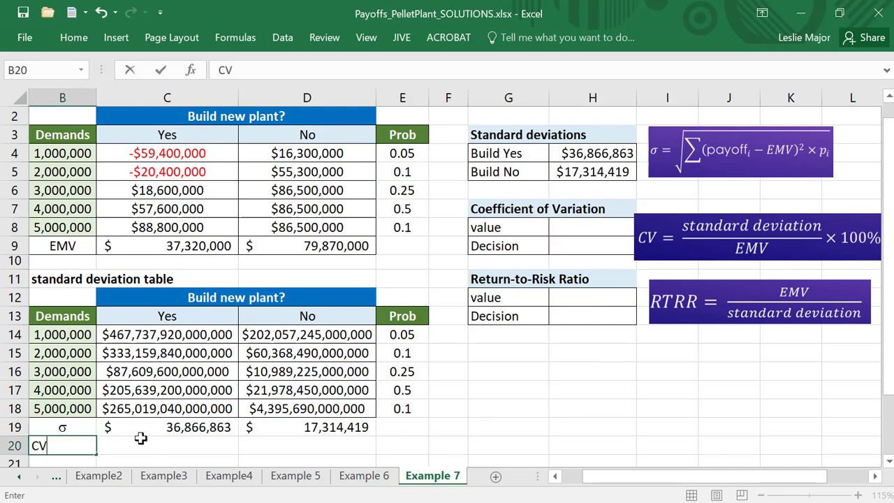
{"action": "scroll", "coordinate": [140, 438], "scroll_direction": "down", "scroll_amount": 1}
{"action": "key", "text": "Tab"}
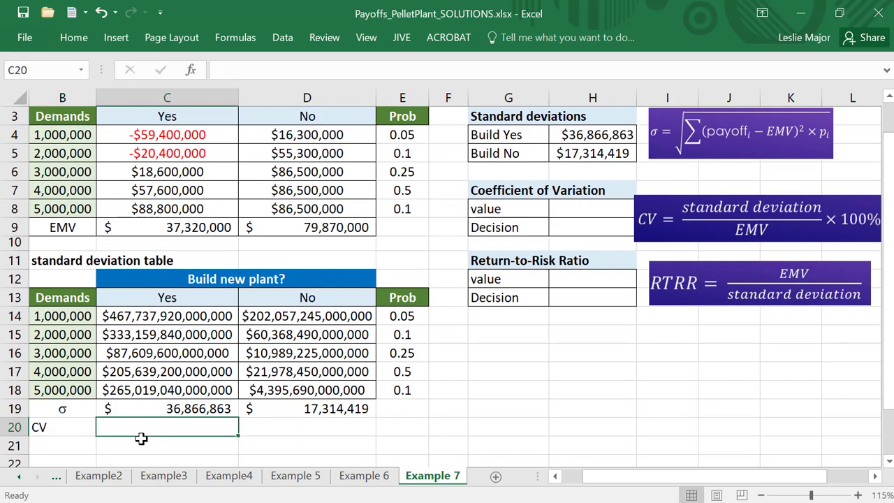
- Enter =C19/C9 in C20 and move the CV formula picture down beside the table
{"action": "type", "text": "="}
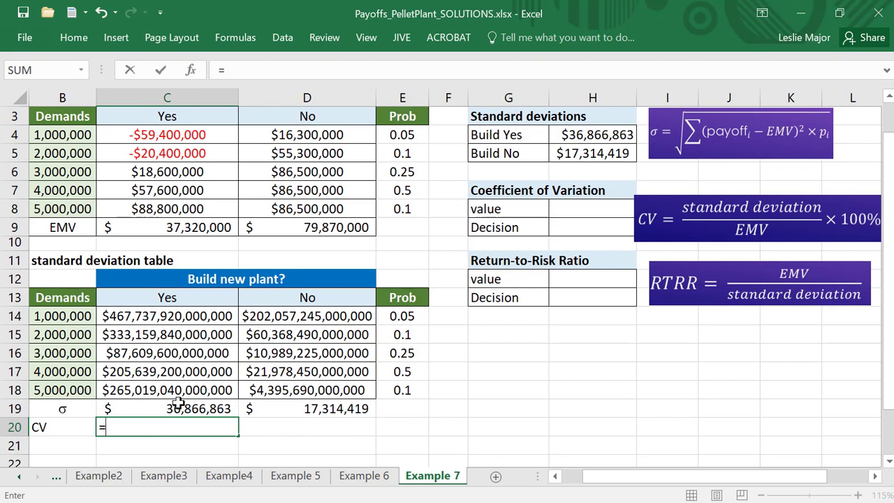
{"action": "left_click", "coordinate": [178, 403]}
{"action": "type", "text": "/"}
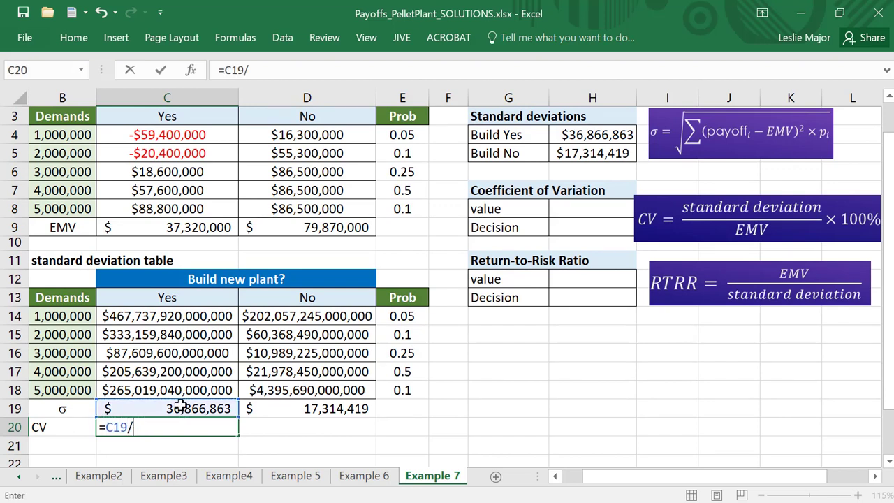
{"action": "left_click", "coordinate": [131, 226]}
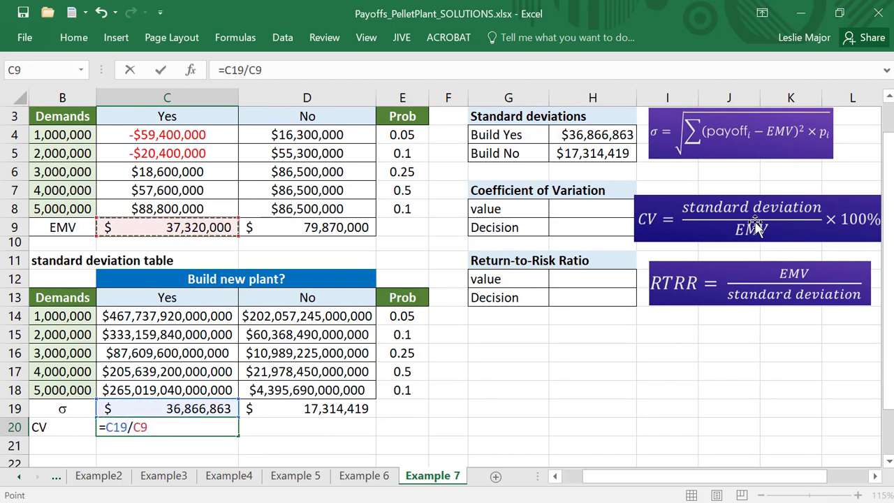
{"action": "left_click_drag", "start_coordinate": [737, 218], "coordinate": [554, 396]}
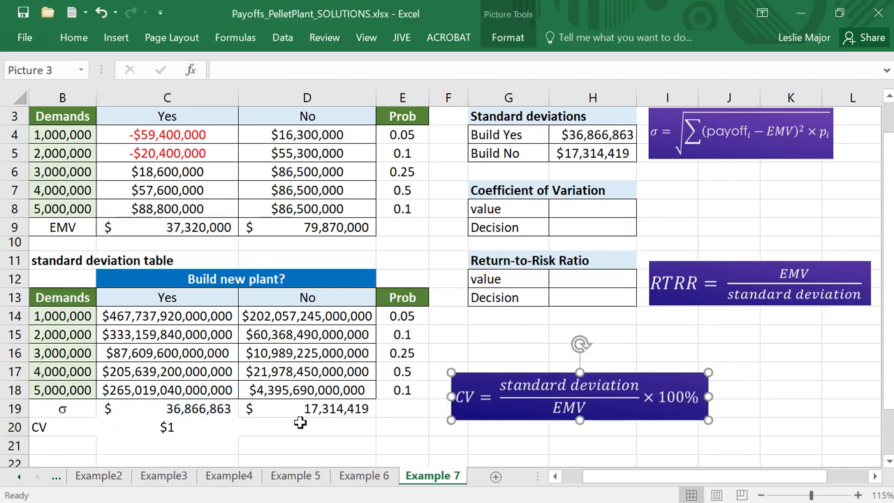
{"action": "double_click", "coordinate": [216, 426]}
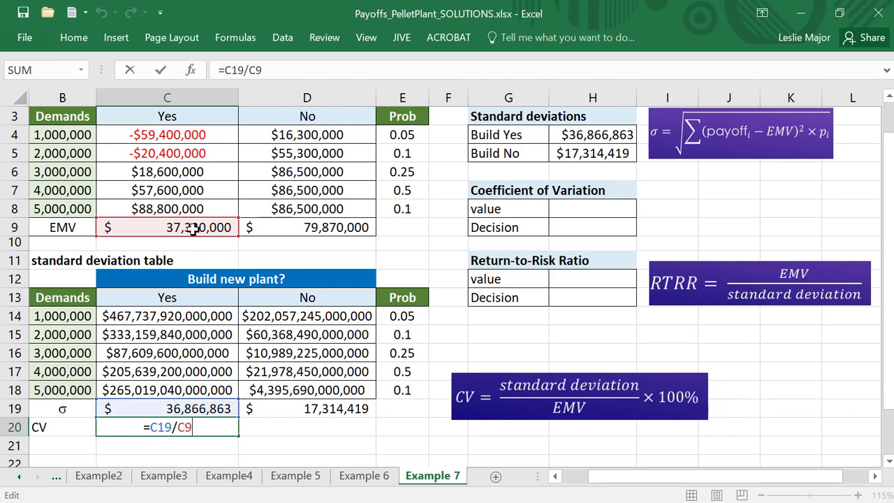
{"action": "key", "text": "Return"}
{"action": "key", "text": "Up"}
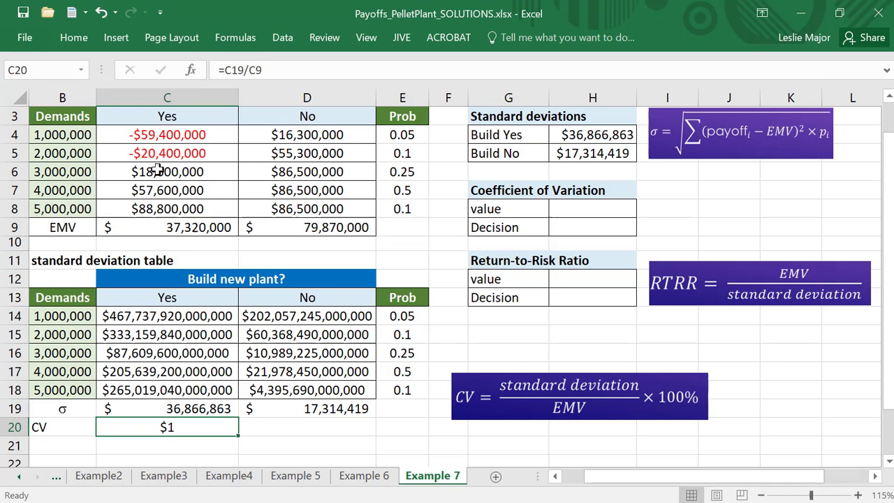
- Format C20 as a percentage with extra decimals, showing 98.7858%
{"action": "left_click", "coordinate": [73, 37]}
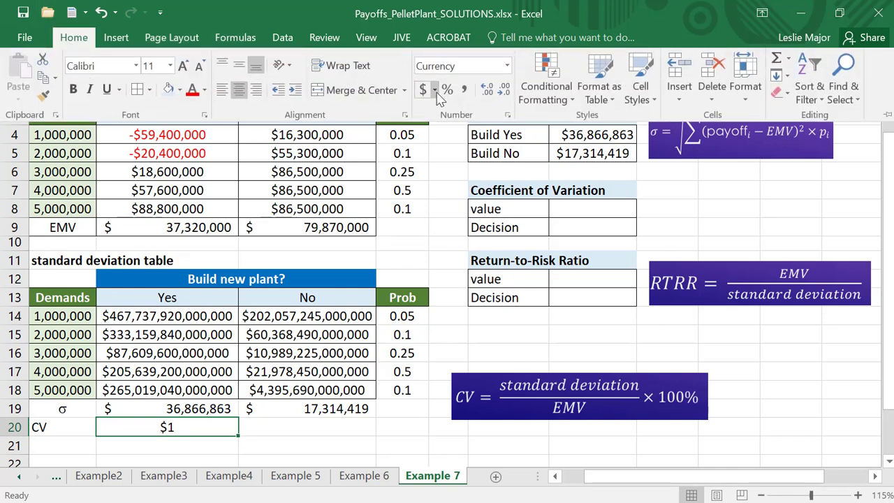
{"action": "left_click", "coordinate": [447, 92]}
{"action": "left_click", "coordinate": [487, 90]}
{"action": "left_click", "coordinate": [487, 90]}
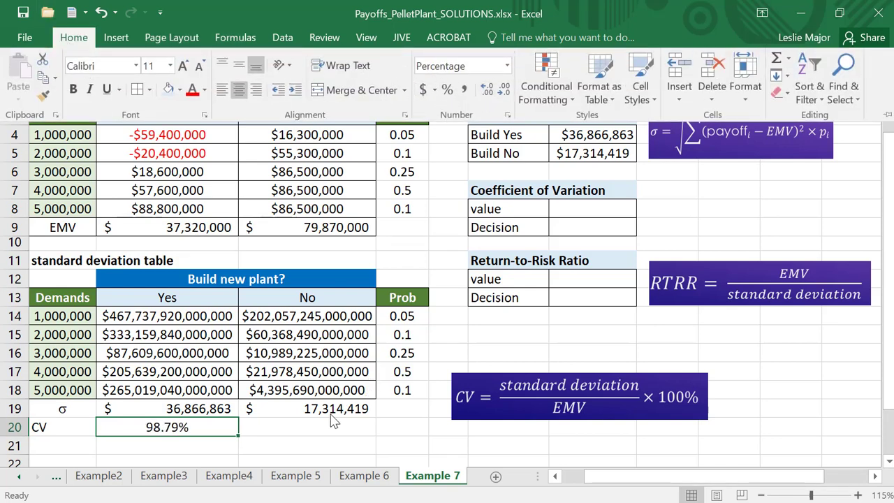
{"action": "left_click", "coordinate": [489, 91]}
{"action": "left_click", "coordinate": [488, 91]}
{"action": "left_click", "coordinate": [299, 435]}
- Copy the CV formula into D20 as =D19/D9, showing 21.6783%
{"action": "left_click", "coordinate": [279, 429]}
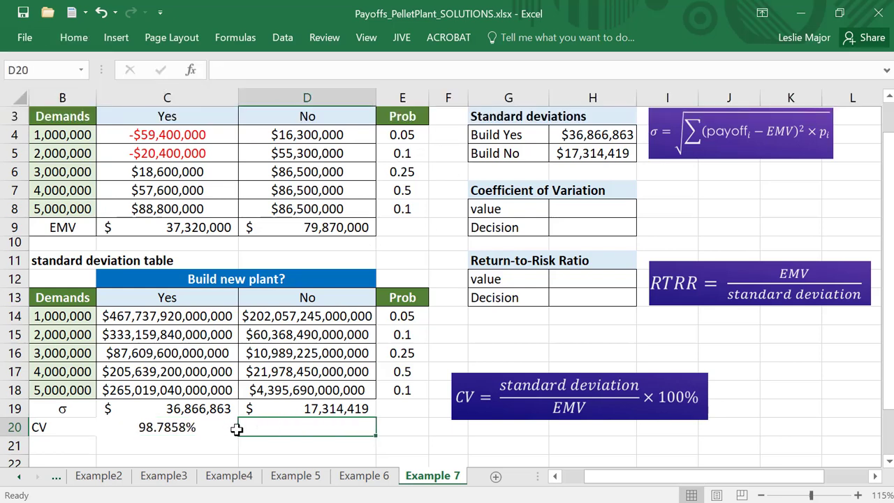
{"action": "left_click", "coordinate": [227, 424]}
{"action": "key", "text": "ctrl+c"}
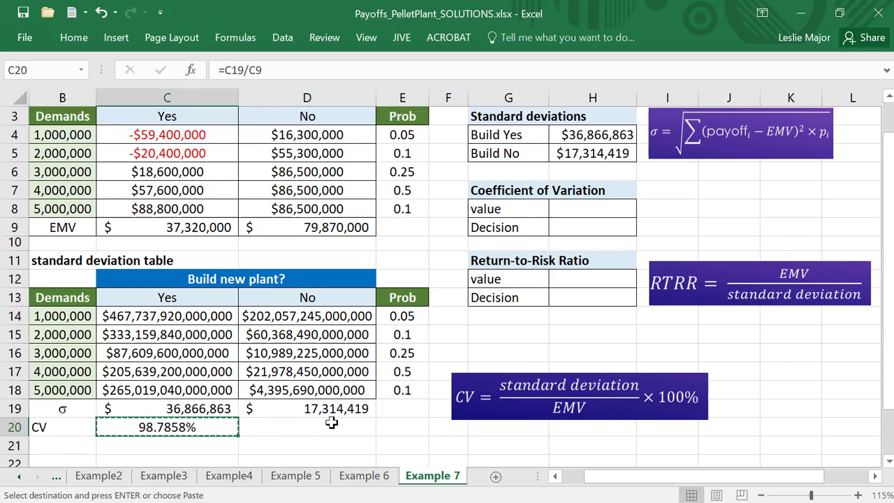
{"action": "left_click", "coordinate": [332, 422]}
{"action": "key", "text": "ctrl+v"}
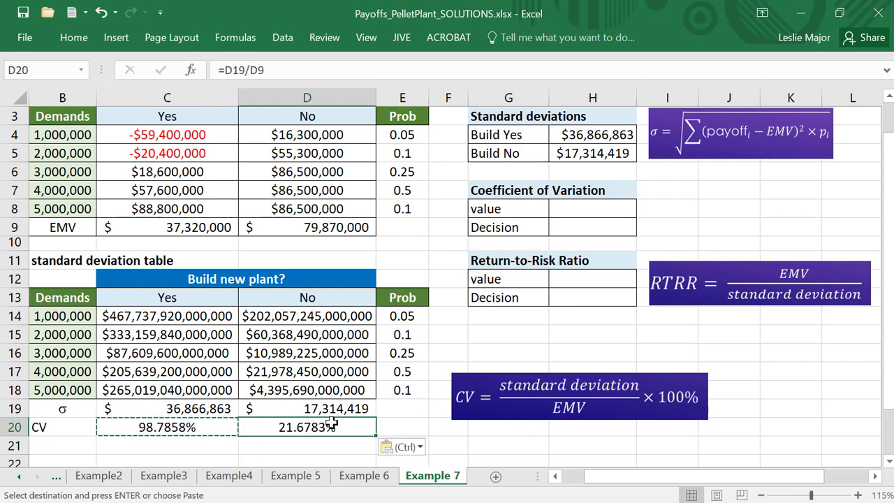
{"action": "left_click", "coordinate": [162, 430]}
{"action": "left_click", "coordinate": [301, 428]}
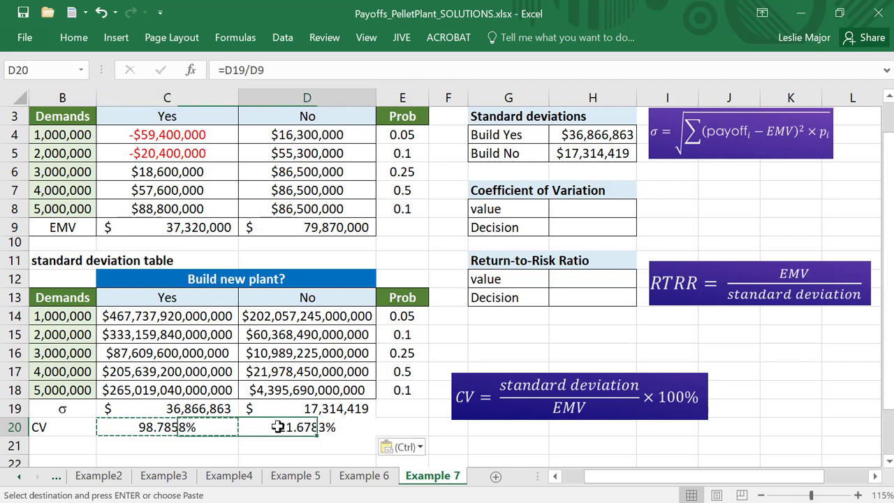
{"action": "key", "text": "F2"}
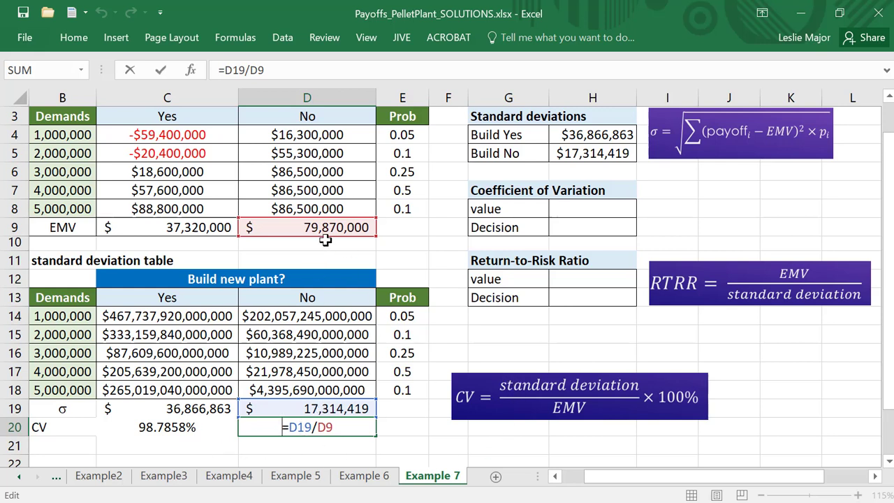
{"action": "key", "text": "Return"}
{"action": "key", "text": "Up"}
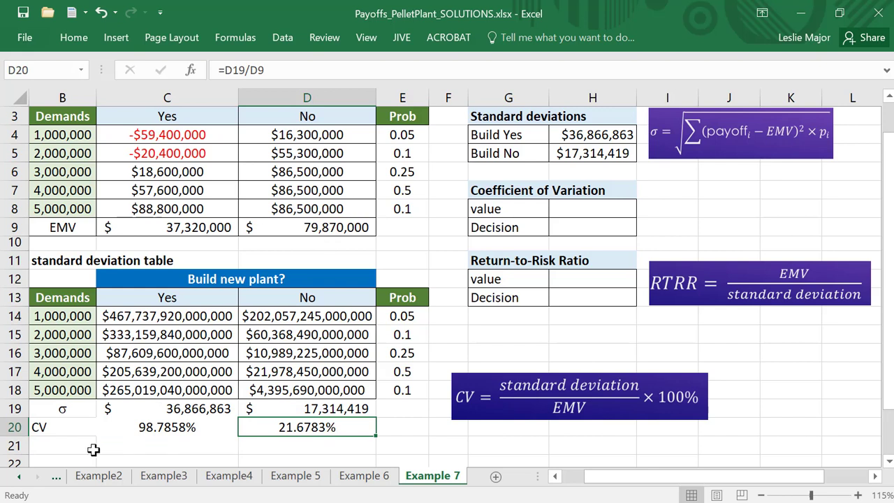
- Fill the No CV cell D20 with yellow
{"action": "left_click", "coordinate": [80, 425]}
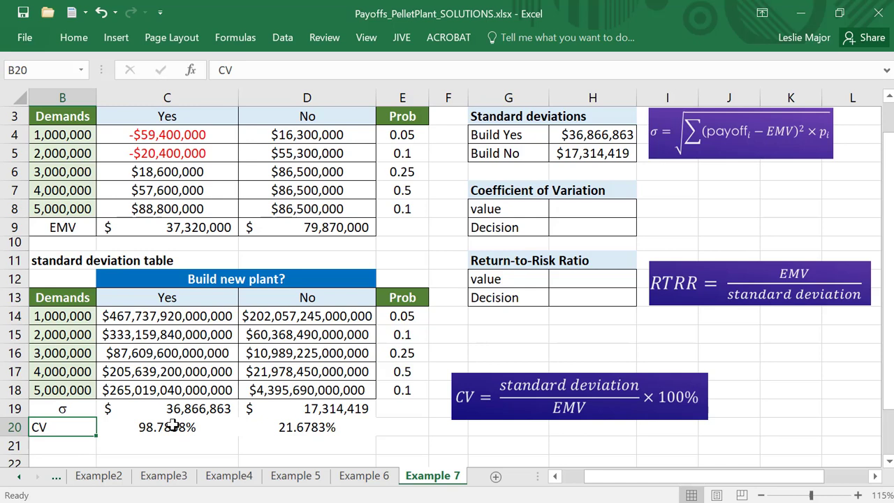
{"action": "left_click", "coordinate": [274, 429]}
{"action": "right_click", "coordinate": [275, 428]}
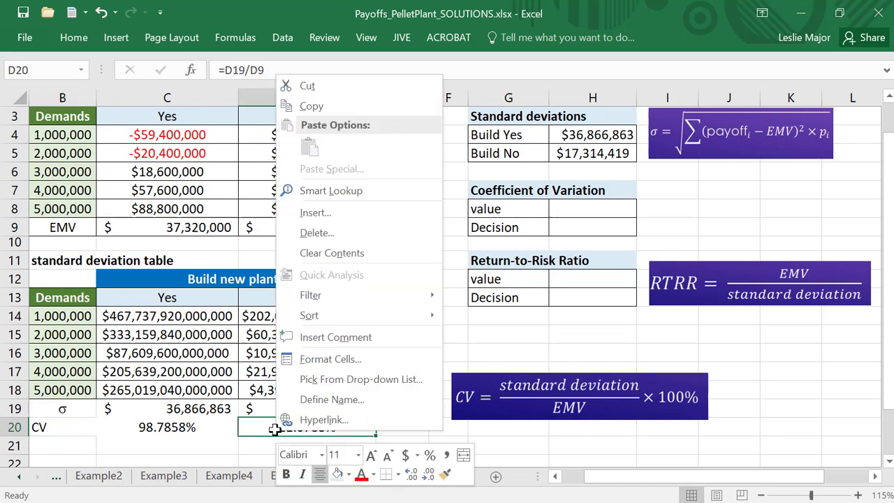
{"action": "left_click", "coordinate": [350, 475]}
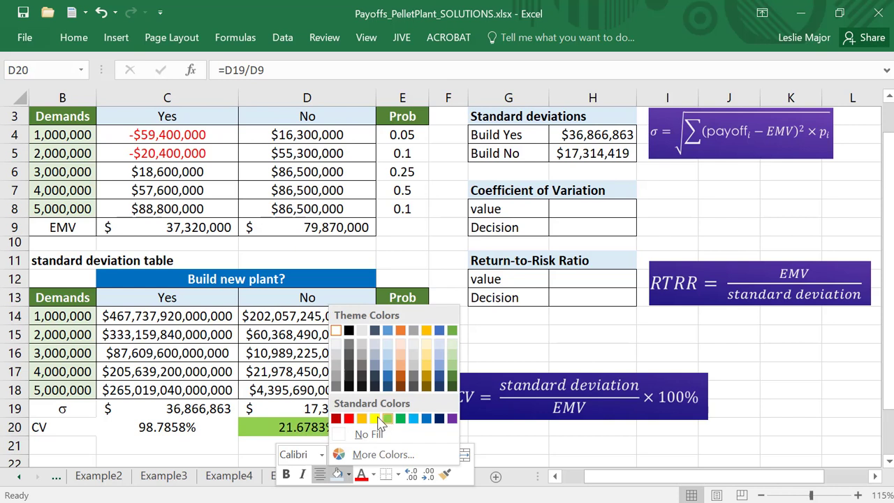
{"action": "left_click", "coordinate": [374, 421]}
{"action": "left_click", "coordinate": [601, 346]}
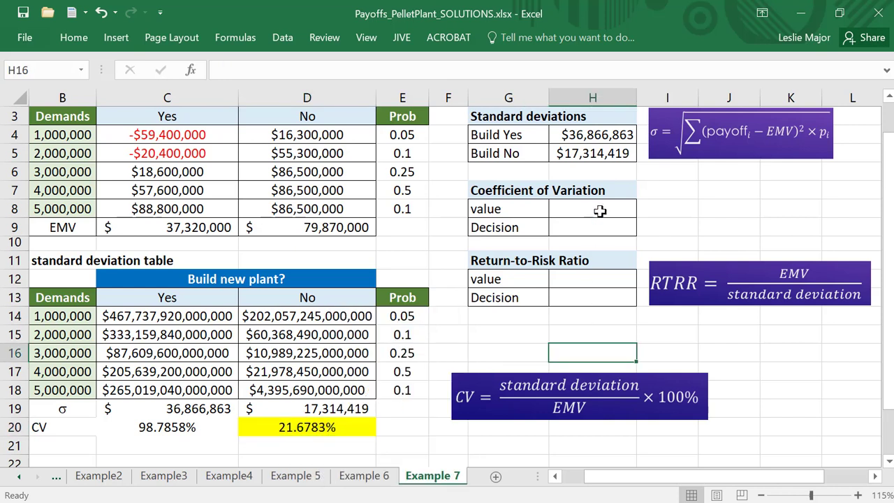
- Set the CV summary value H8 to =D20 and the decision H9 to =D13 (No)
{"action": "left_click", "coordinate": [600, 211]}
{"action": "type", "text": "="}
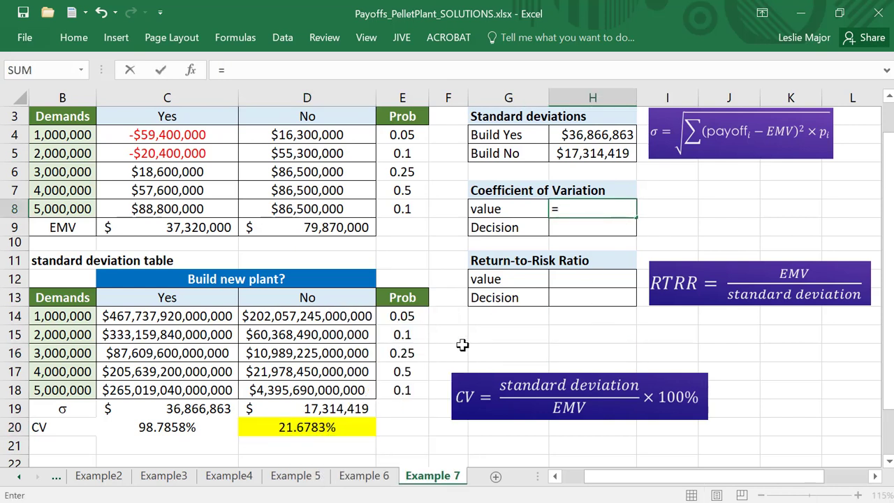
{"action": "left_click", "coordinate": [347, 421]}
{"action": "key", "text": "Return"}
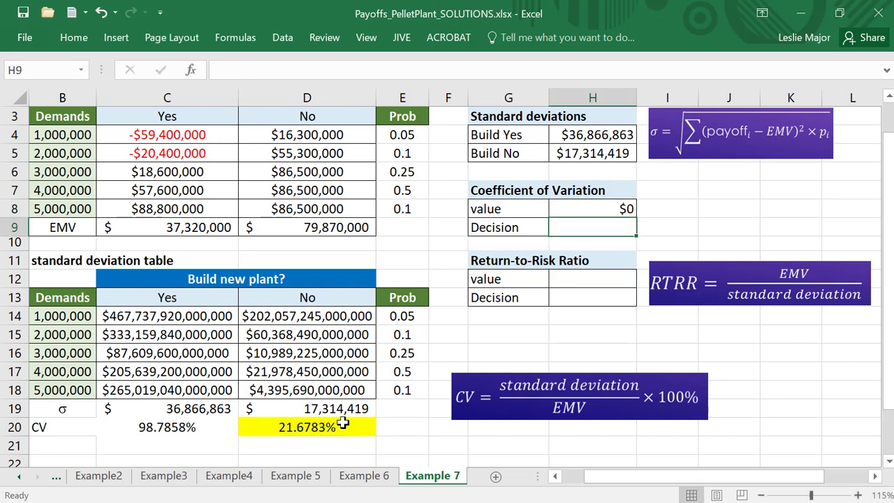
{"action": "type", "text": "="}
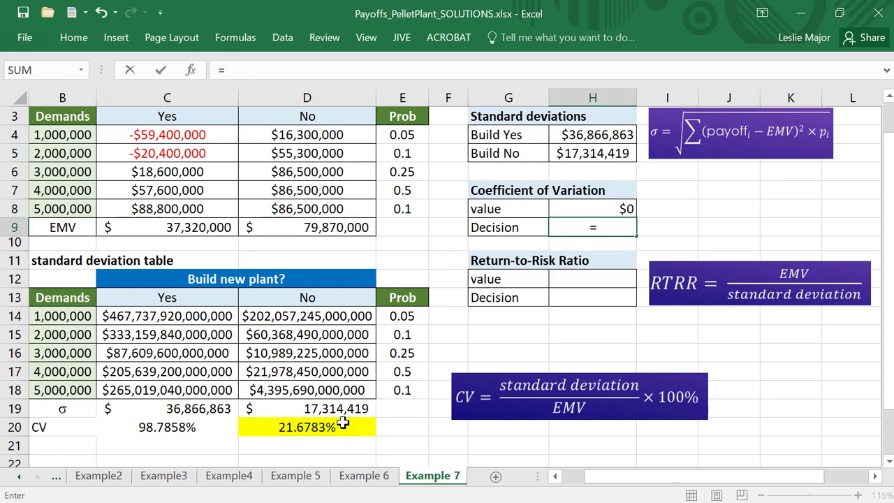
{"action": "left_click", "coordinate": [307, 298]}
{"action": "key", "text": "Return"}
{"action": "key", "text": "Up"}
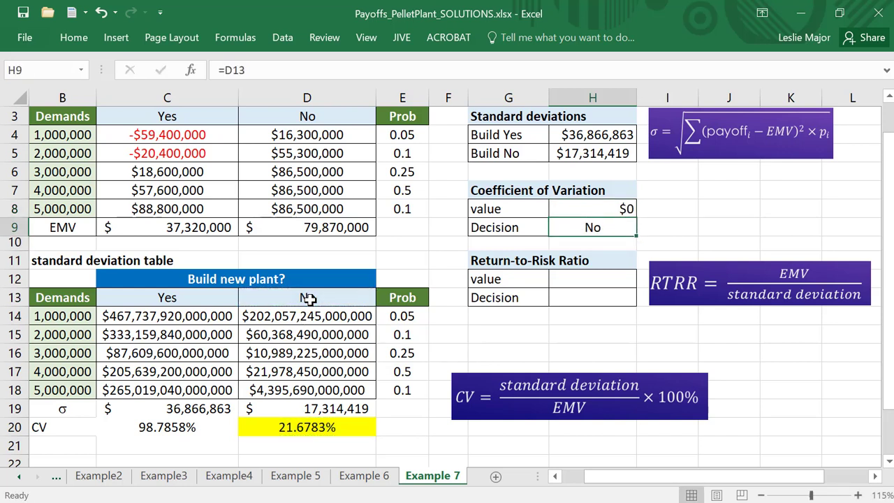
- Format H8 as a percentage with extra decimals, showing 21.6783%
{"action": "left_click", "coordinate": [611, 208]}
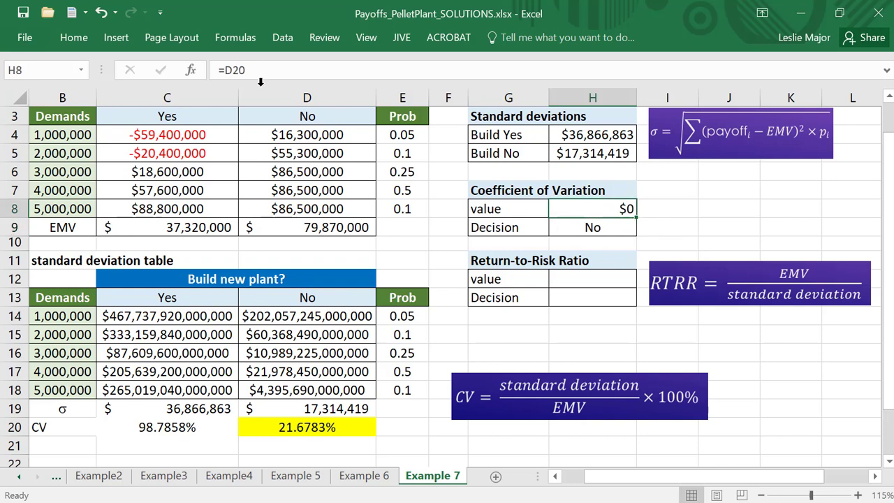
{"action": "left_click", "coordinate": [73, 37]}
{"action": "left_click", "coordinate": [447, 91]}
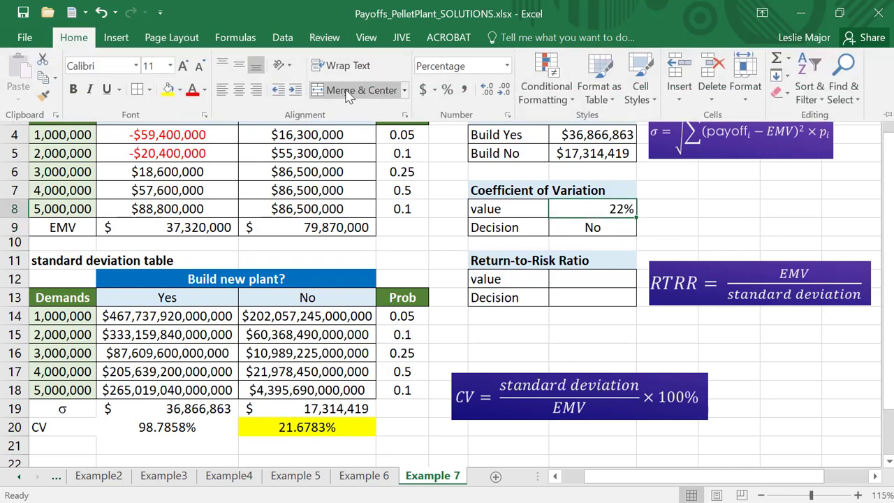
{"action": "left_click", "coordinate": [487, 91]}
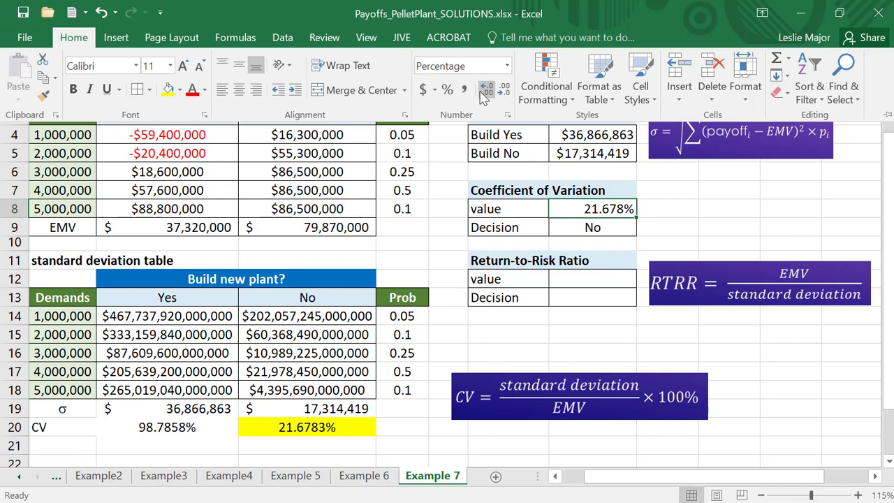
{"action": "left_click", "coordinate": [486, 91]}
{"action": "left_click", "coordinate": [710, 224]}
{"action": "left_click", "coordinate": [710, 211]}
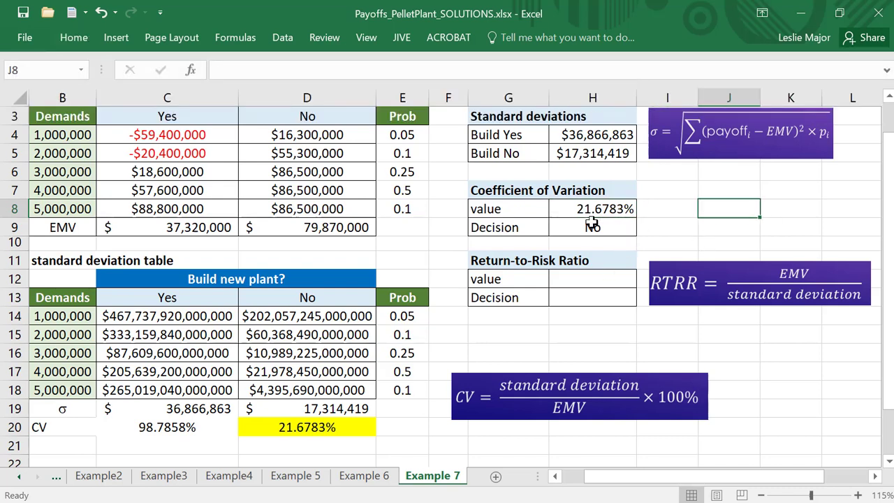